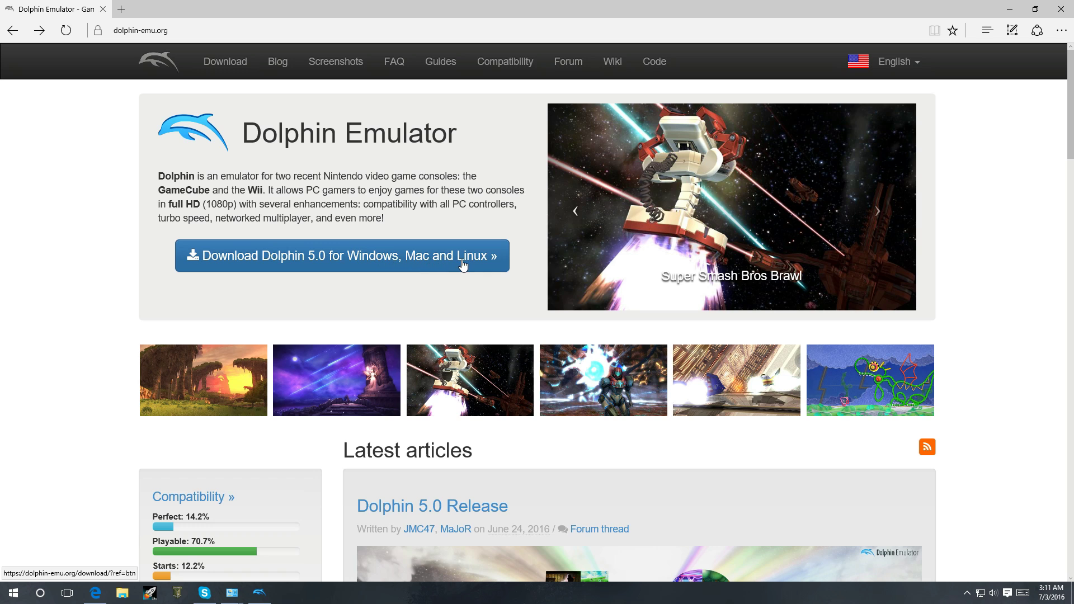
Step: Download the Dolphin 5.0 installer for Windows x64, run it and allow it to make changes to the PC
click(274, 262)
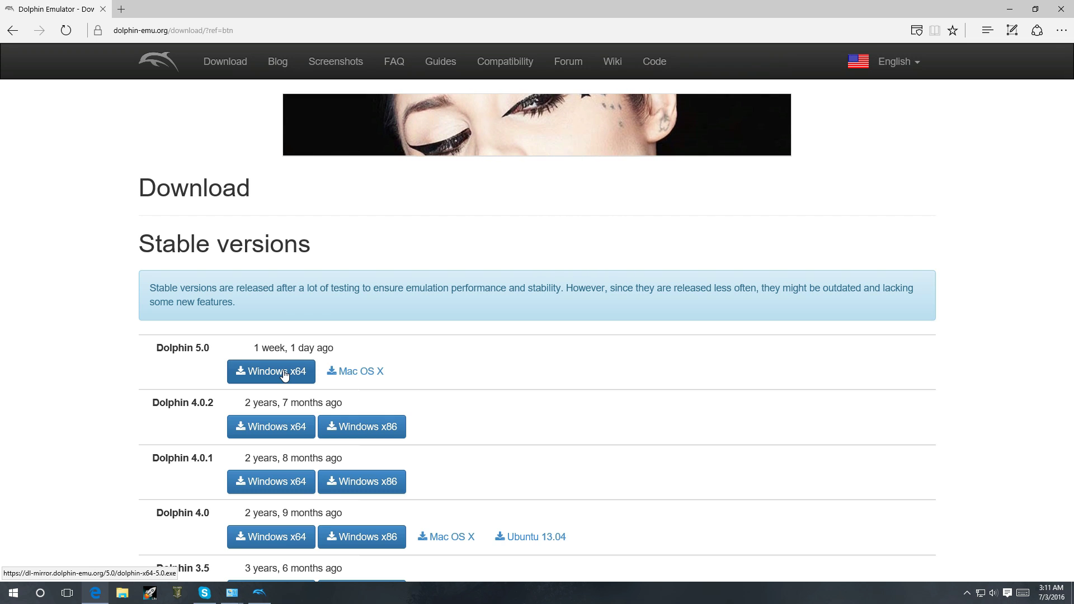
click(285, 374)
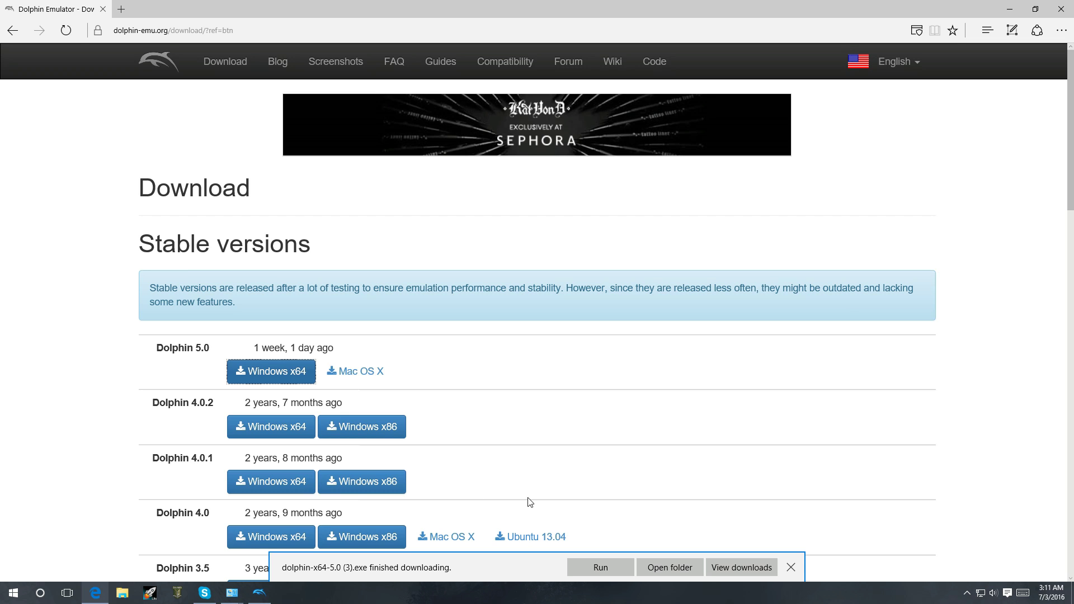
click(582, 567)
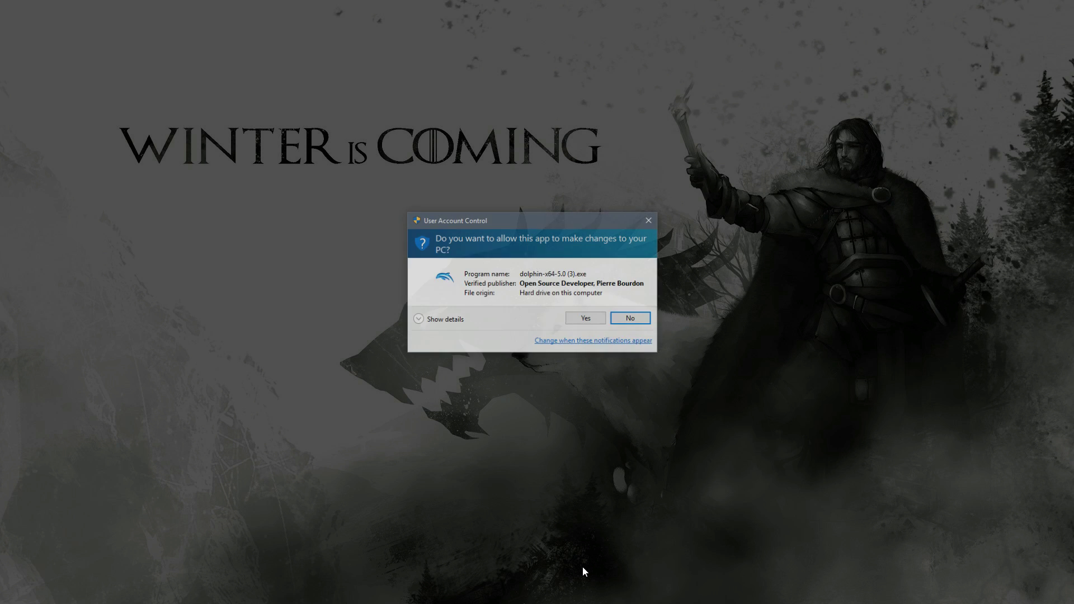
click(581, 318)
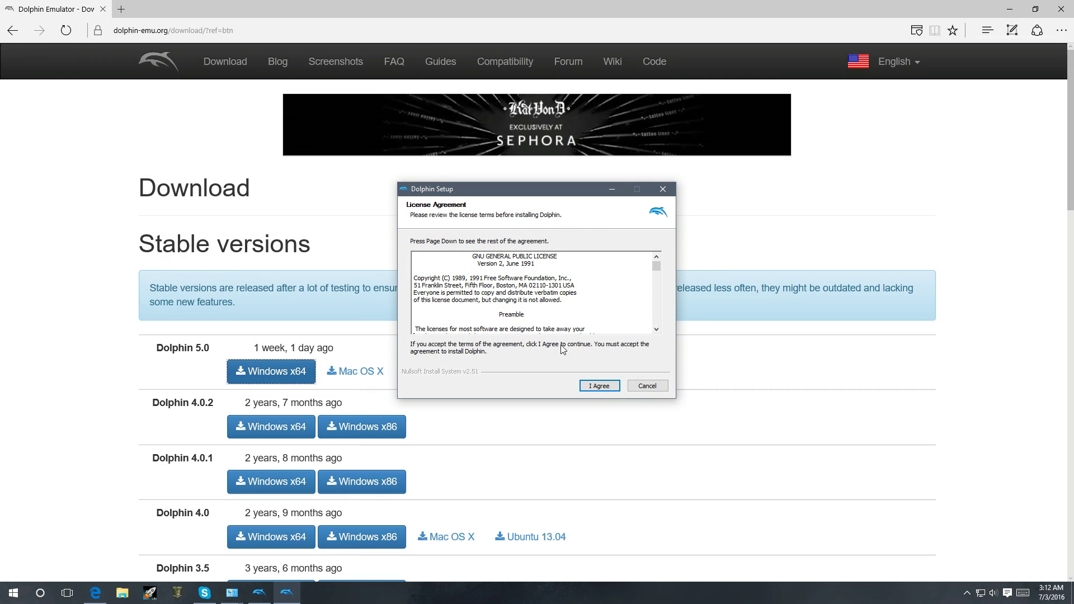
Step: Accept the licence and install Dolphin with the default components into C:\Program Files\Dolphin\, then close the setup wizard
click(600, 386)
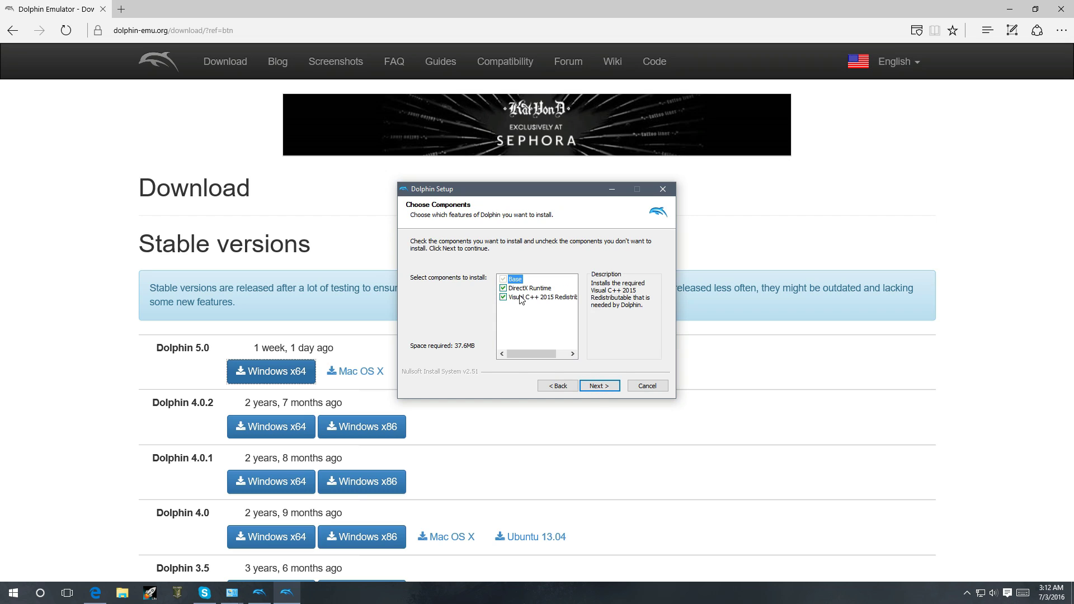
click(592, 389)
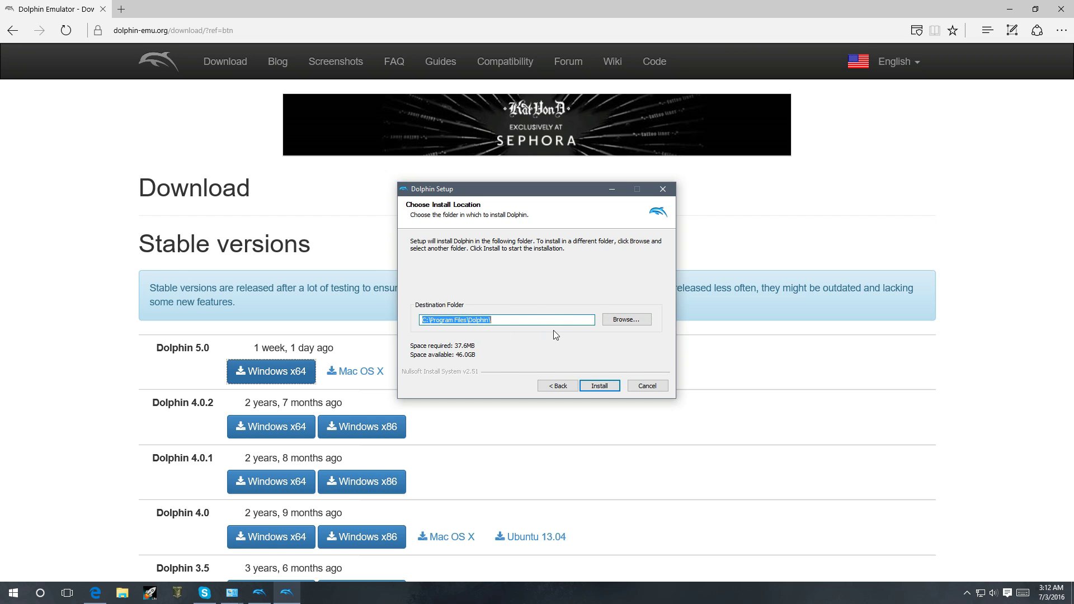
click(609, 385)
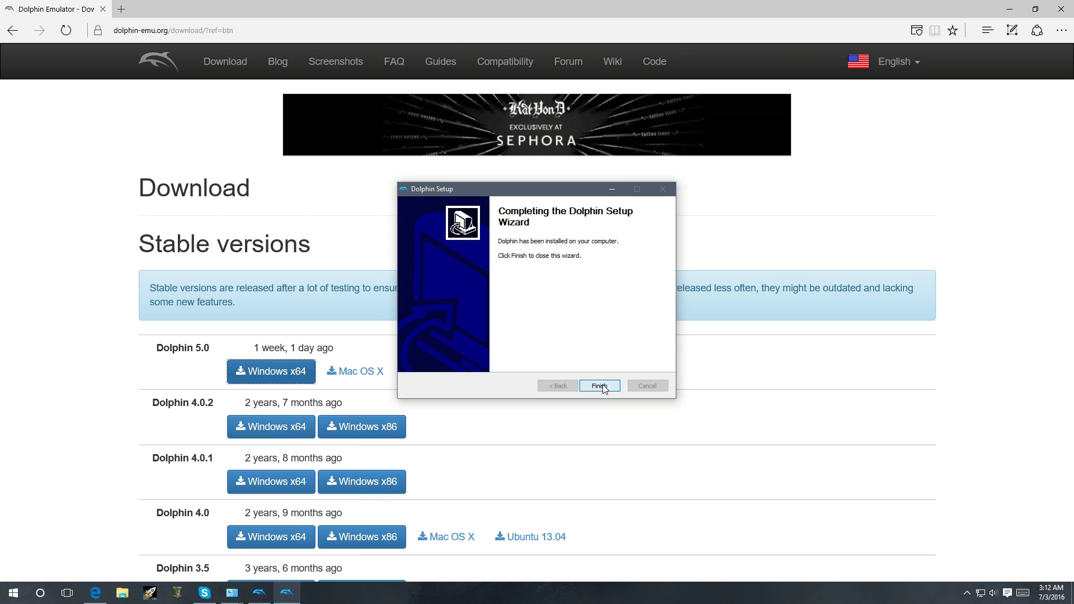
click(600, 386)
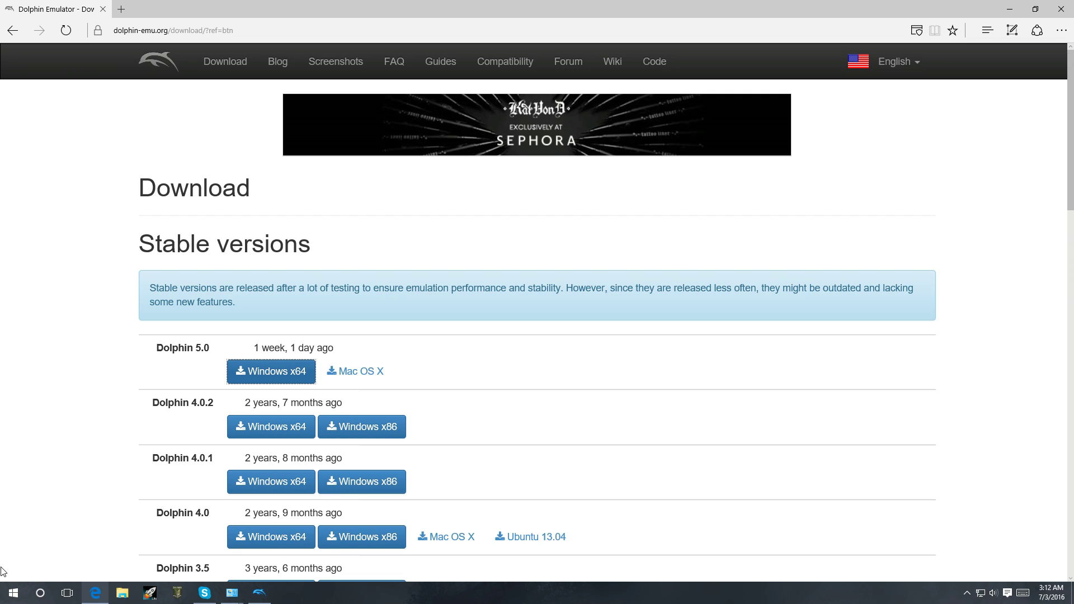
Step: Switch to Dolphin 5.0 and look at the Desktop game files available to load, without opening one
click(259, 594)
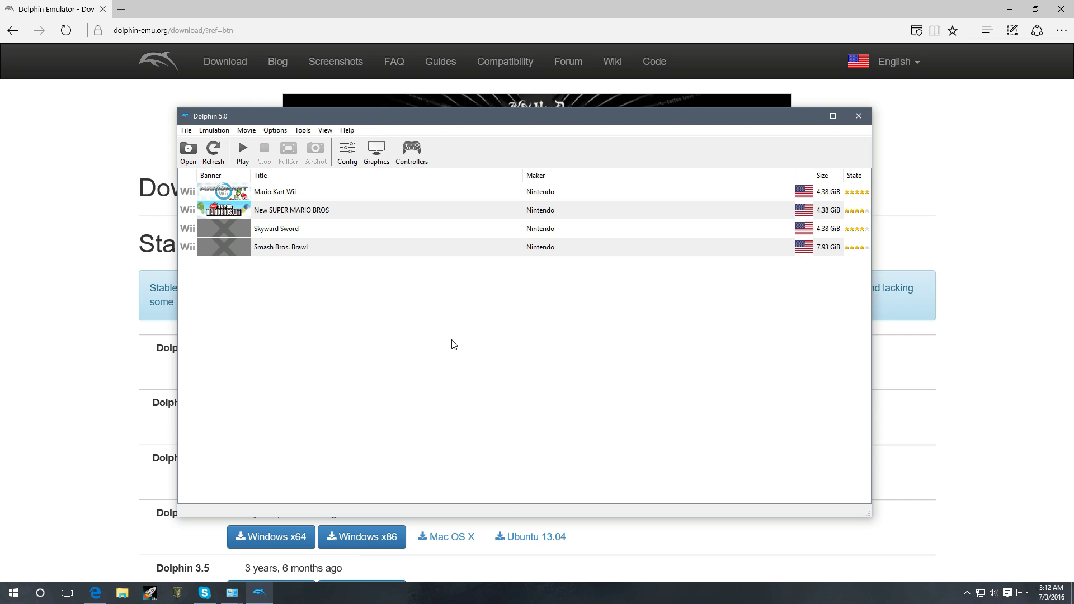
click(185, 133)
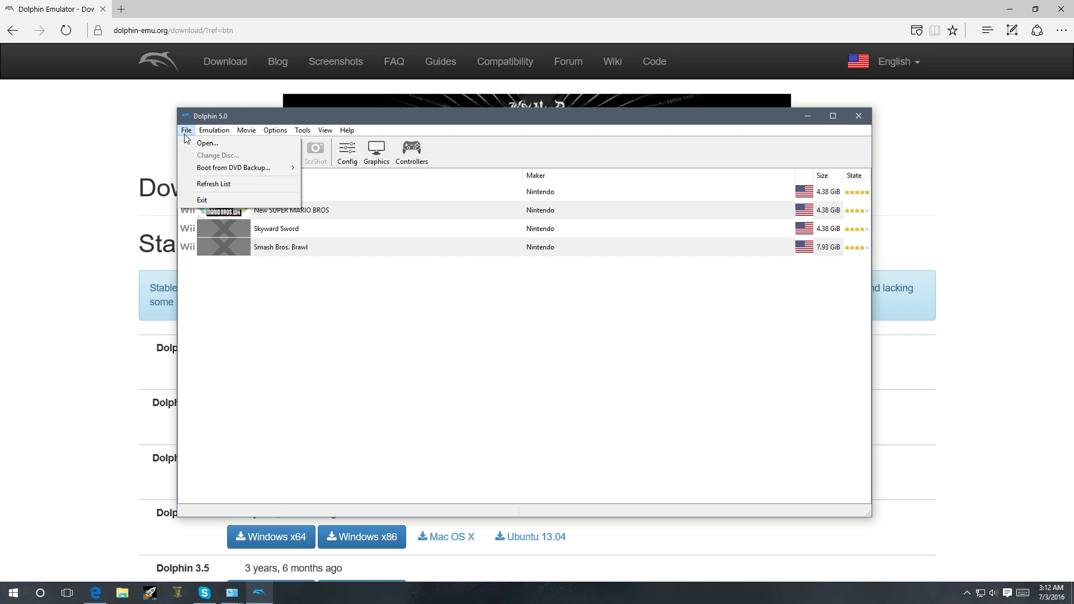
click(208, 143)
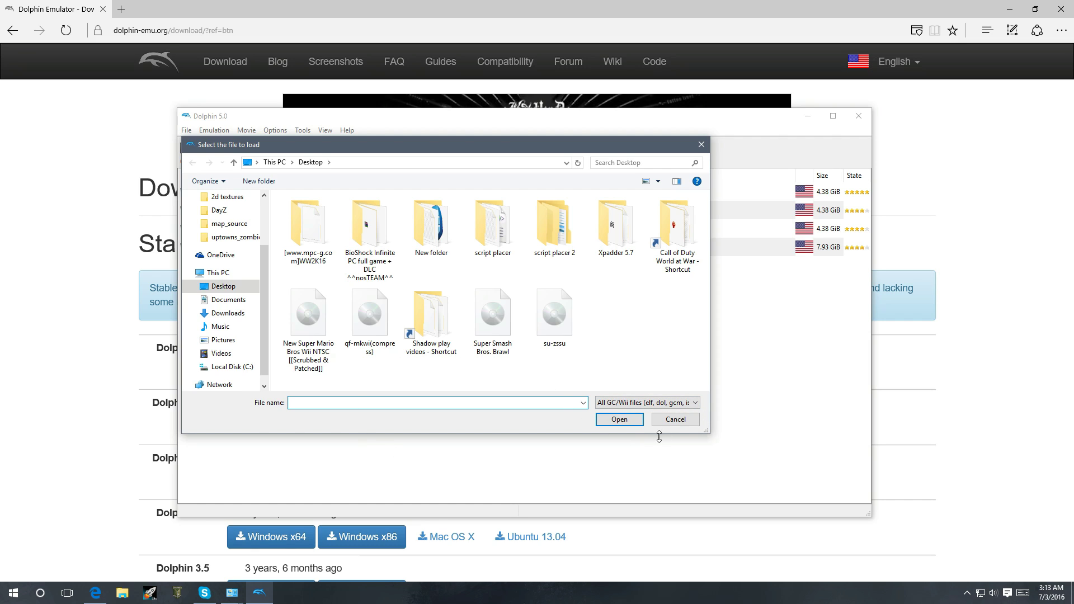
click(676, 420)
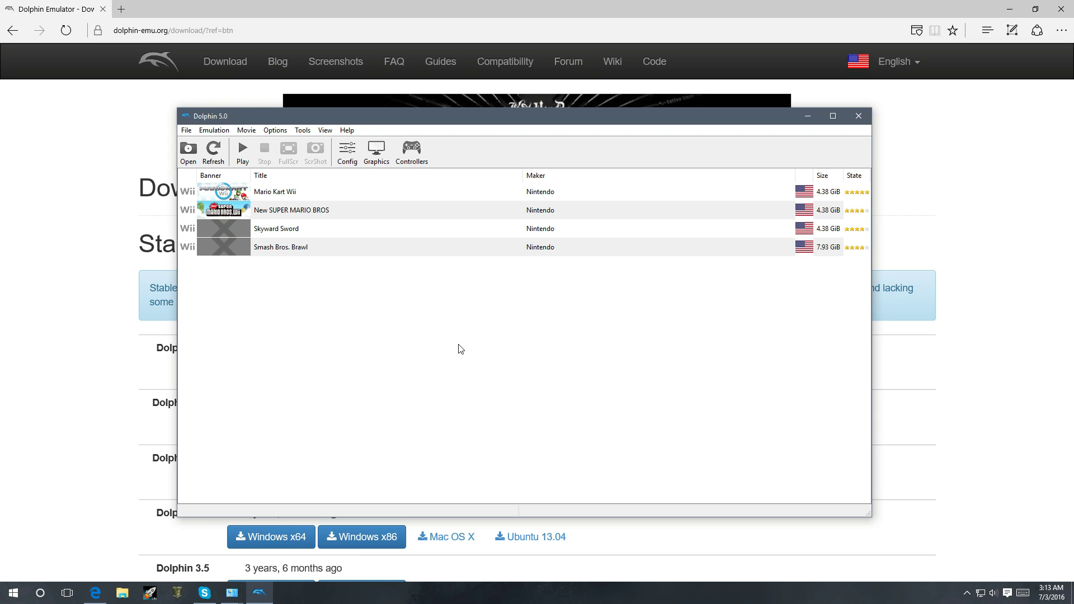
Step: Configure the GameCube Port 1 standard controller to use XInput/0/Gamepad, with A mapped to the gamepad's Button A
click(420, 146)
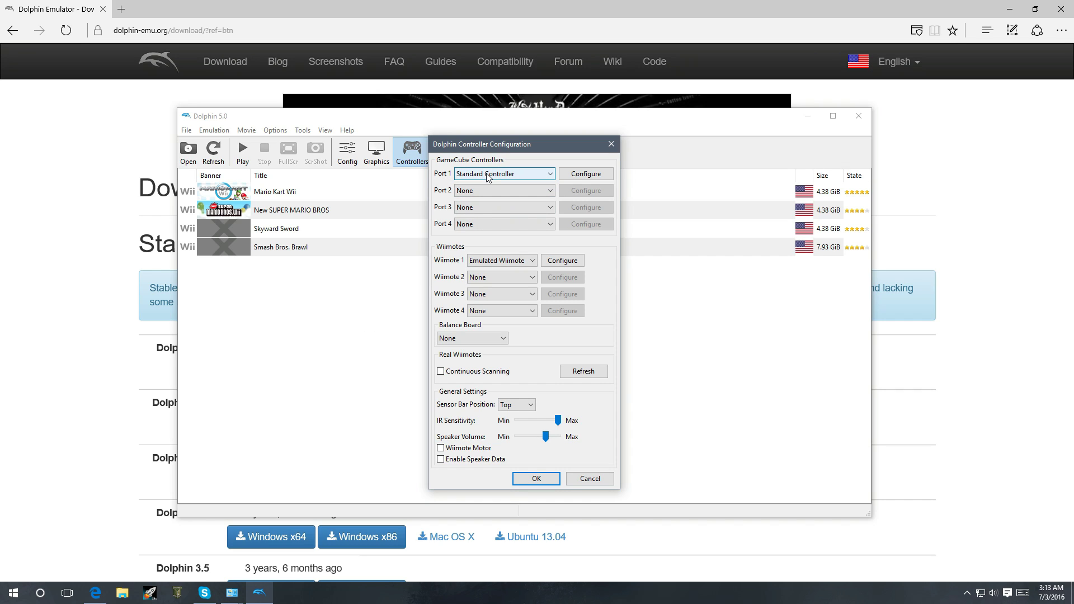
click(607, 175)
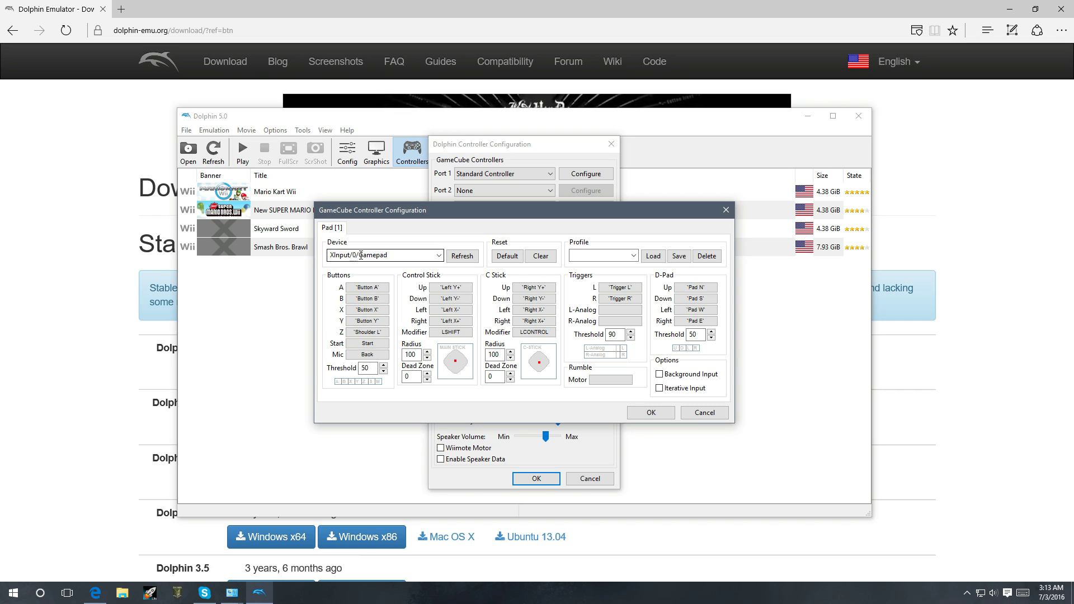
click(439, 256)
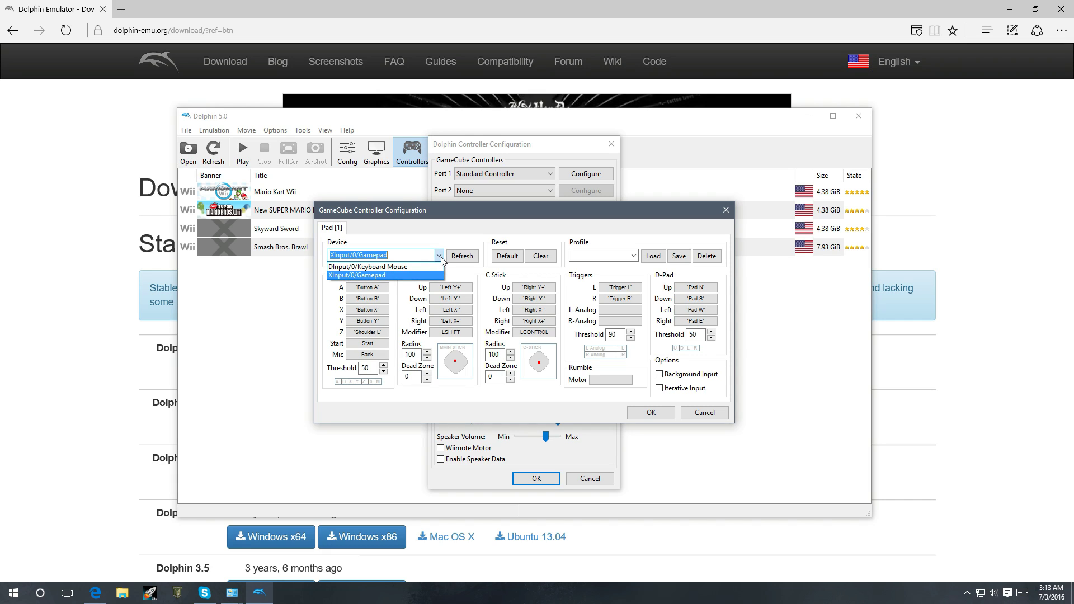
click(402, 276)
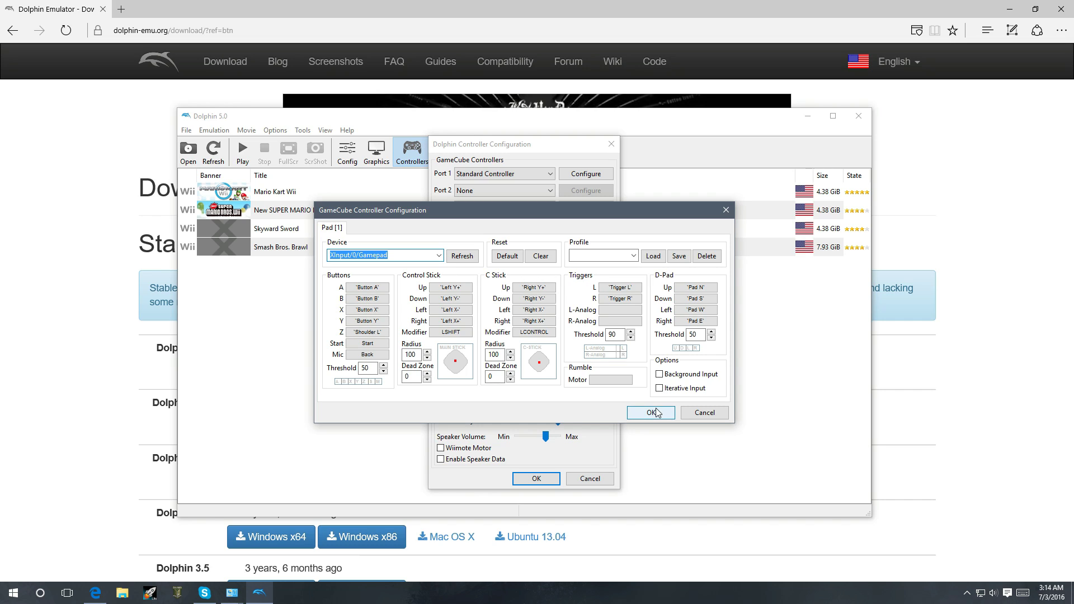
click(368, 289)
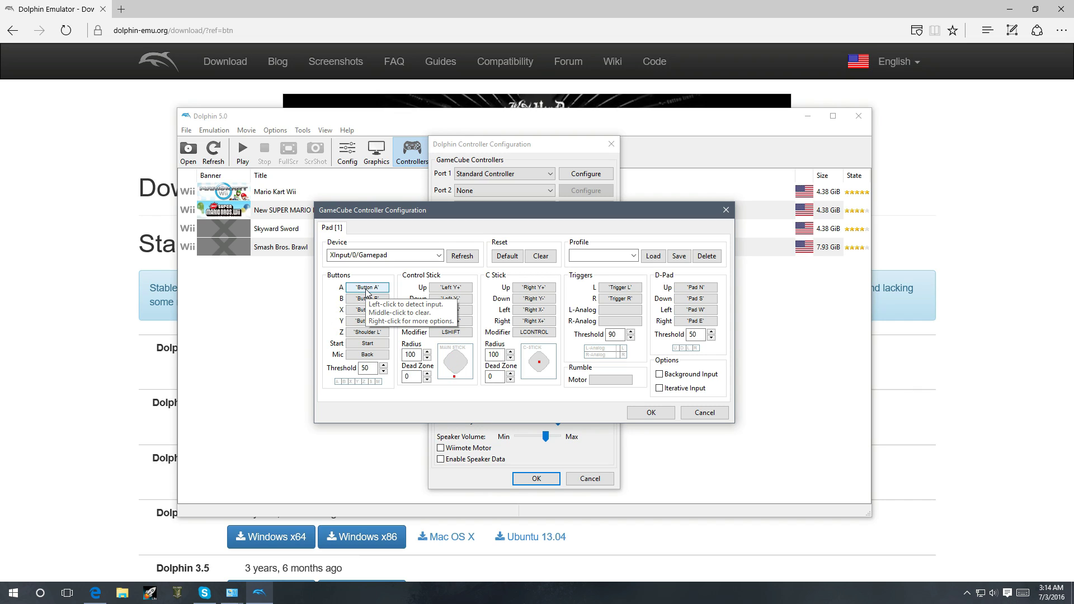
click(652, 413)
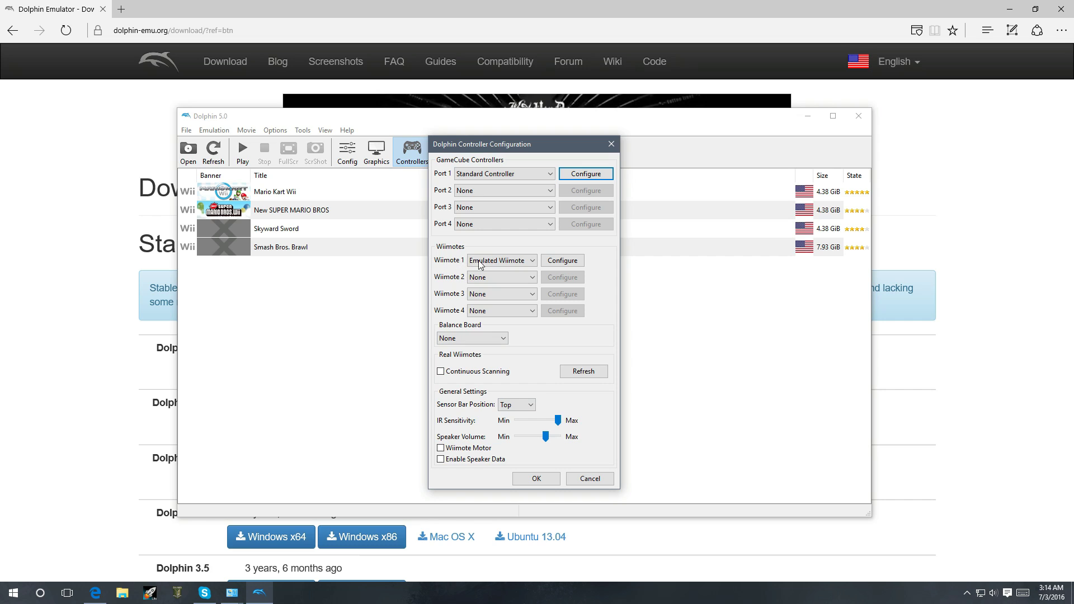
Step: Set Wiimote 1 to None and accept the controller configuration
click(532, 261)
click(520, 273)
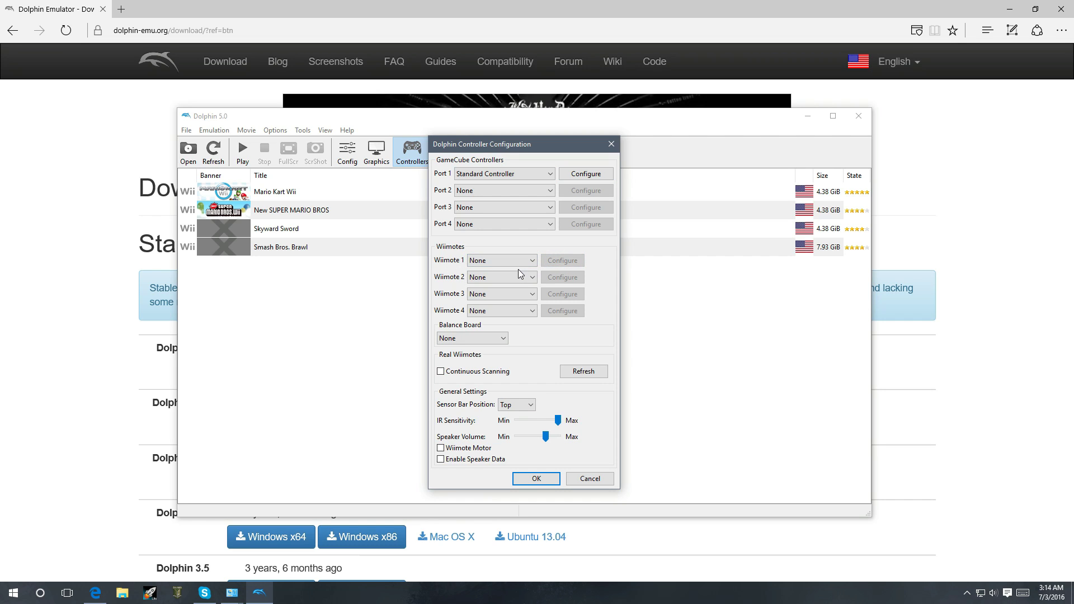
click(537, 478)
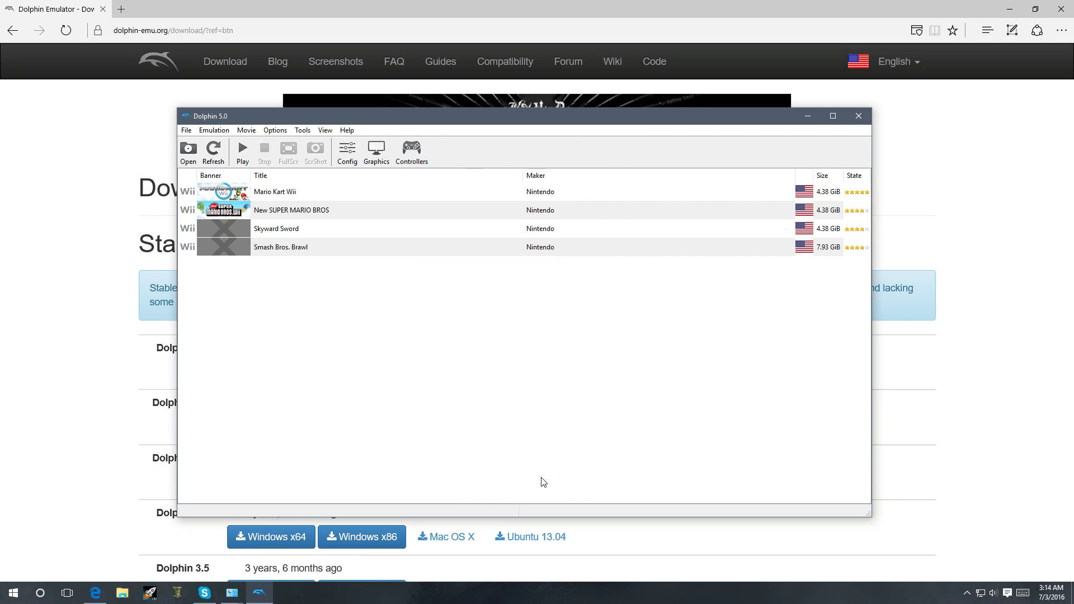
Step: Check the general emulation settings for dual core, idle skipping and the CPU emulator engine
click(347, 151)
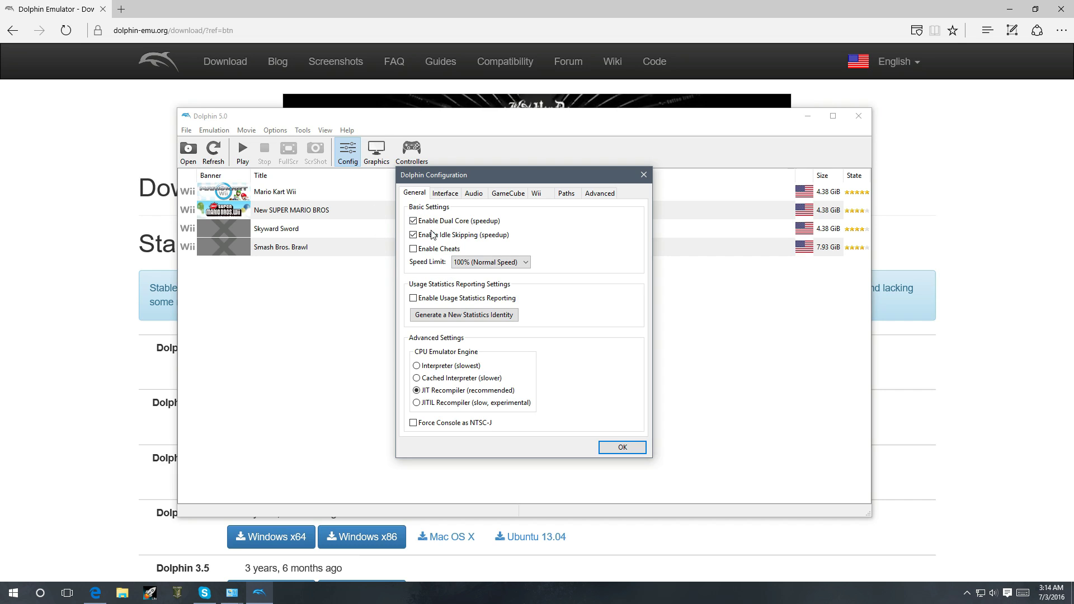
mouse_move(424, 241)
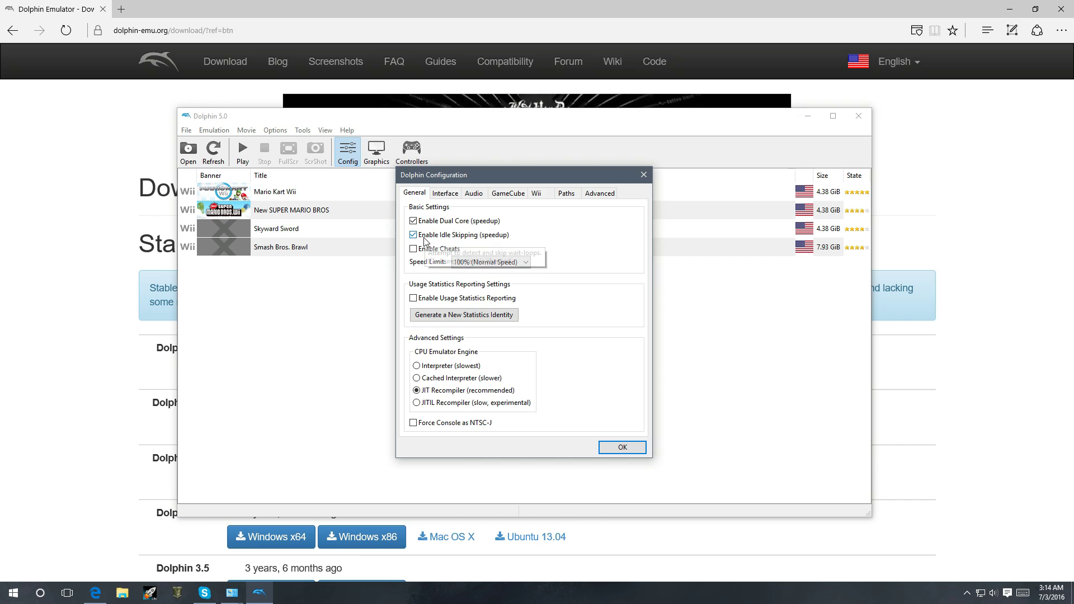
mouse_move(416, 222)
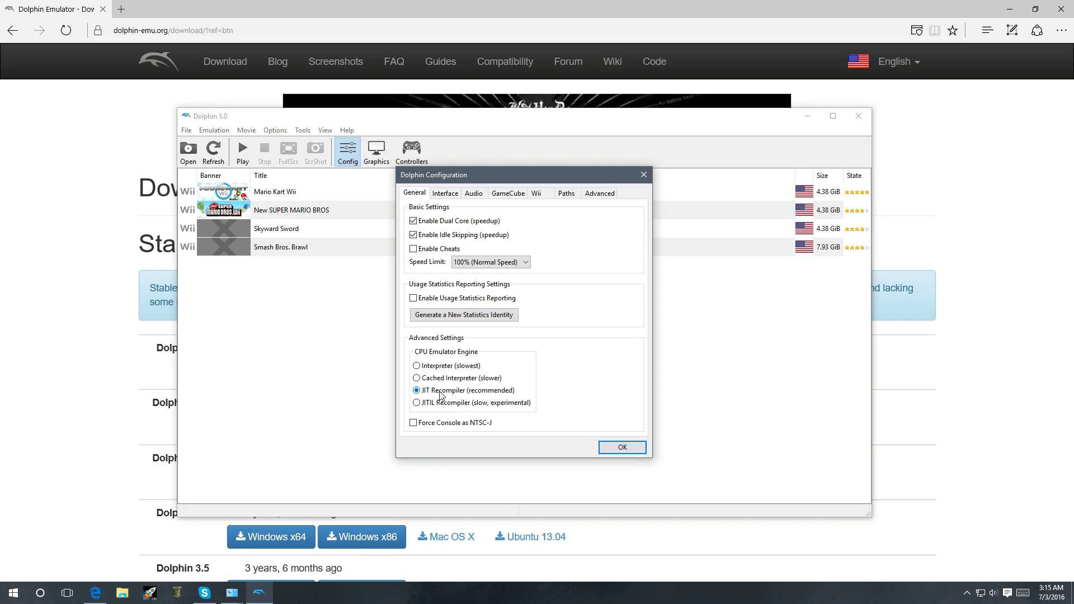
click(614, 451)
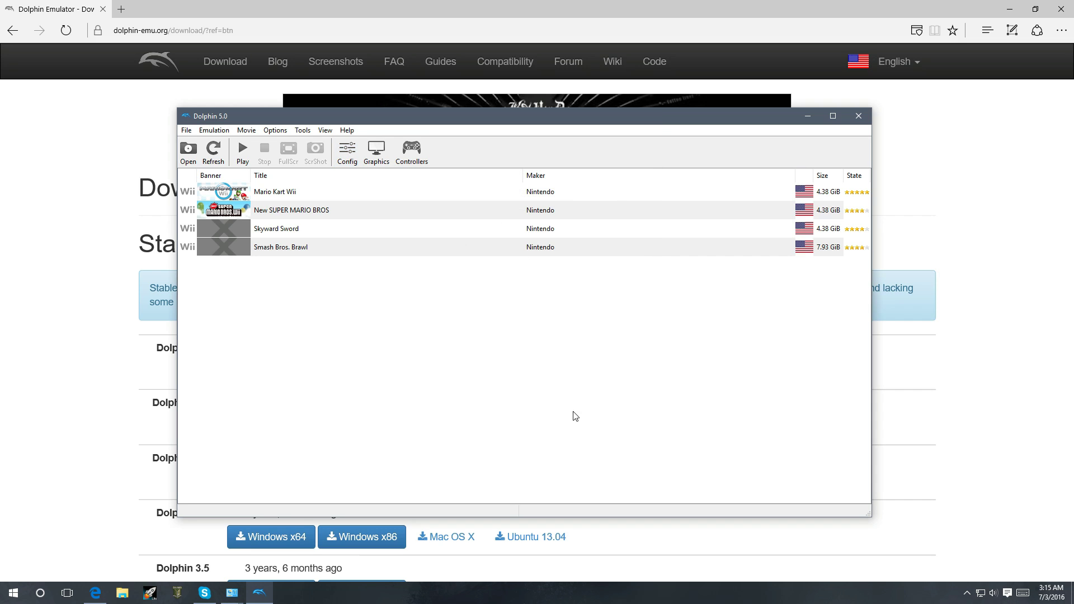
Step: Review the graphics configuration, covering the general, enhancement, hack and advanced options
click(370, 155)
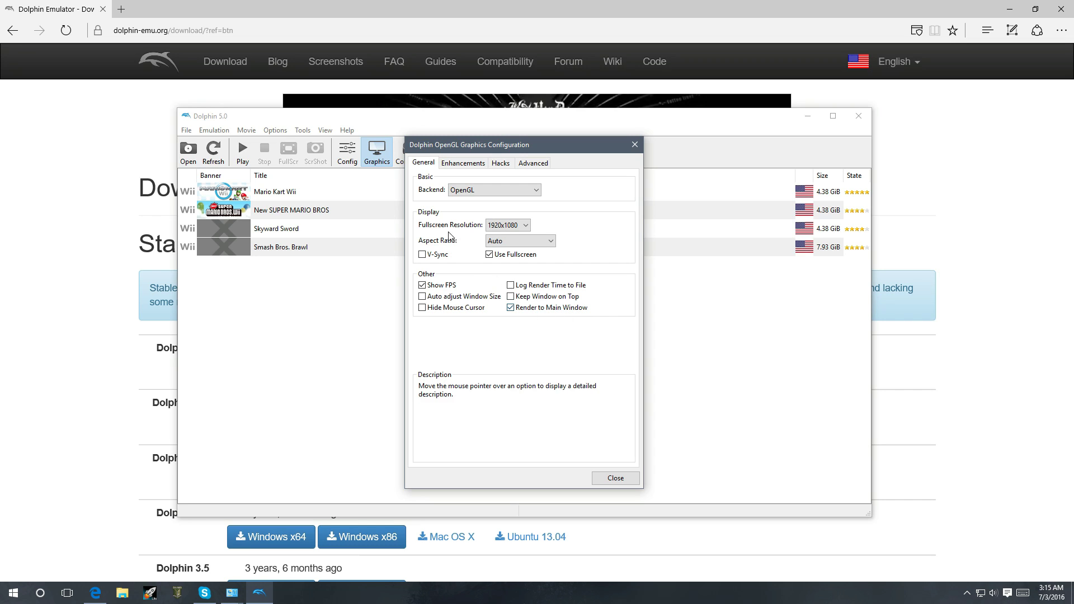
click(460, 163)
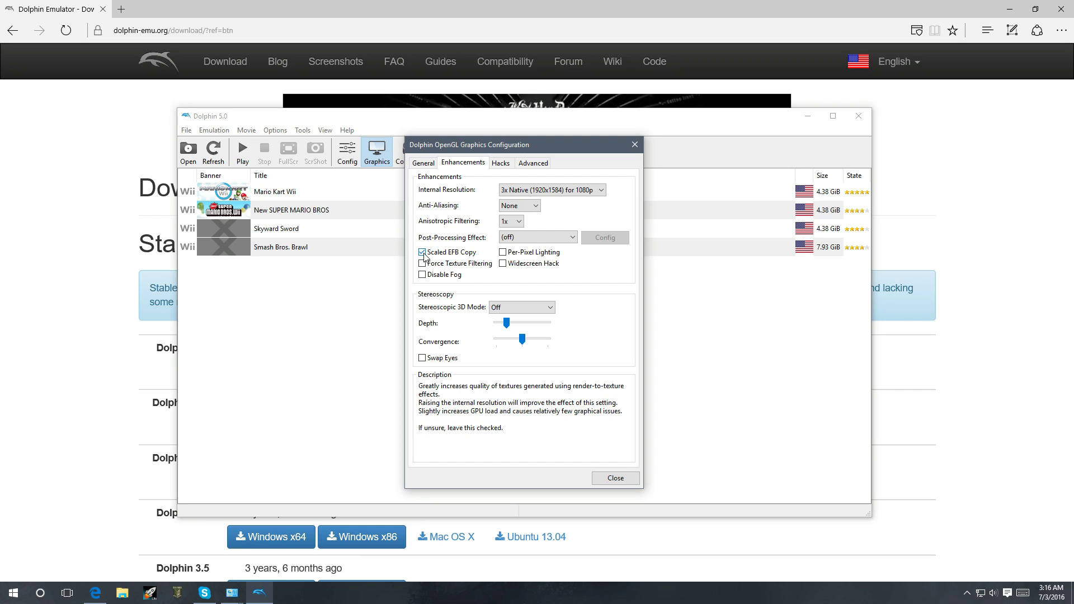
click(502, 163)
click(534, 165)
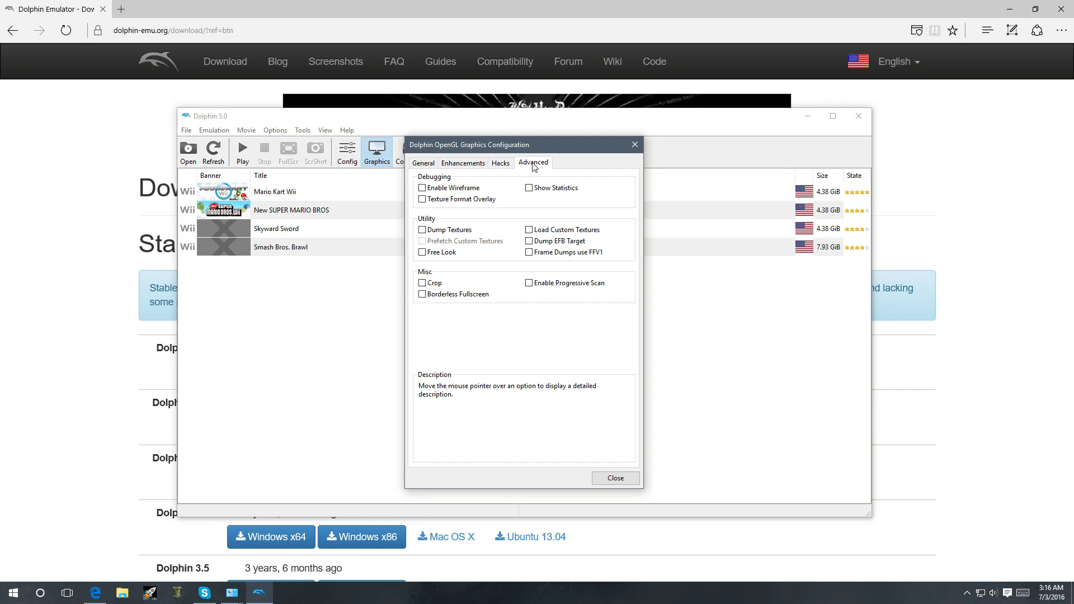
click(609, 480)
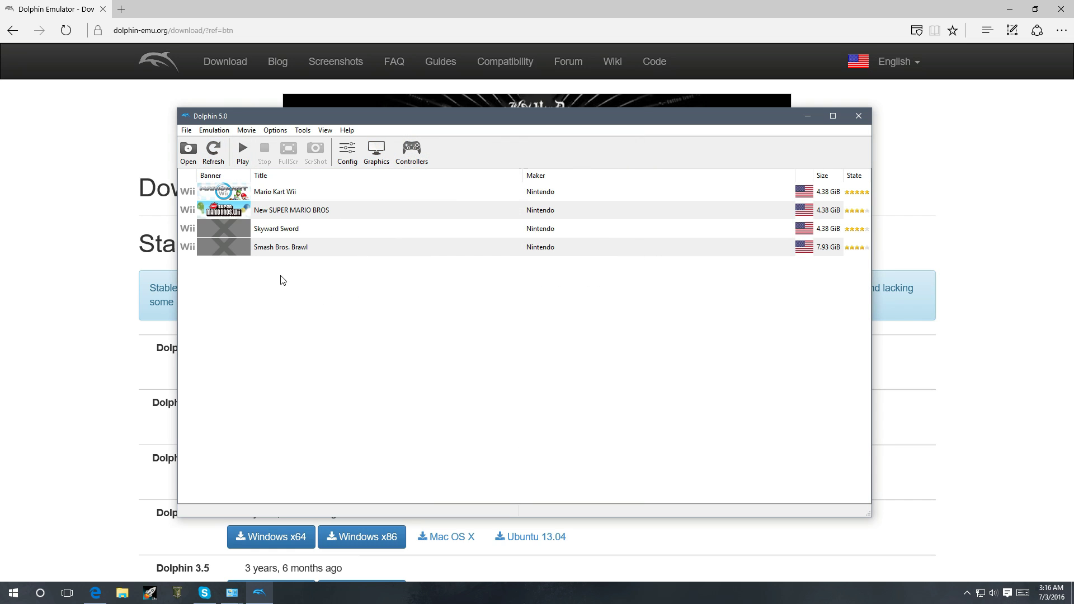
Step: Load the Mario Kart Wii game file and choose the existing Player license
click(186, 131)
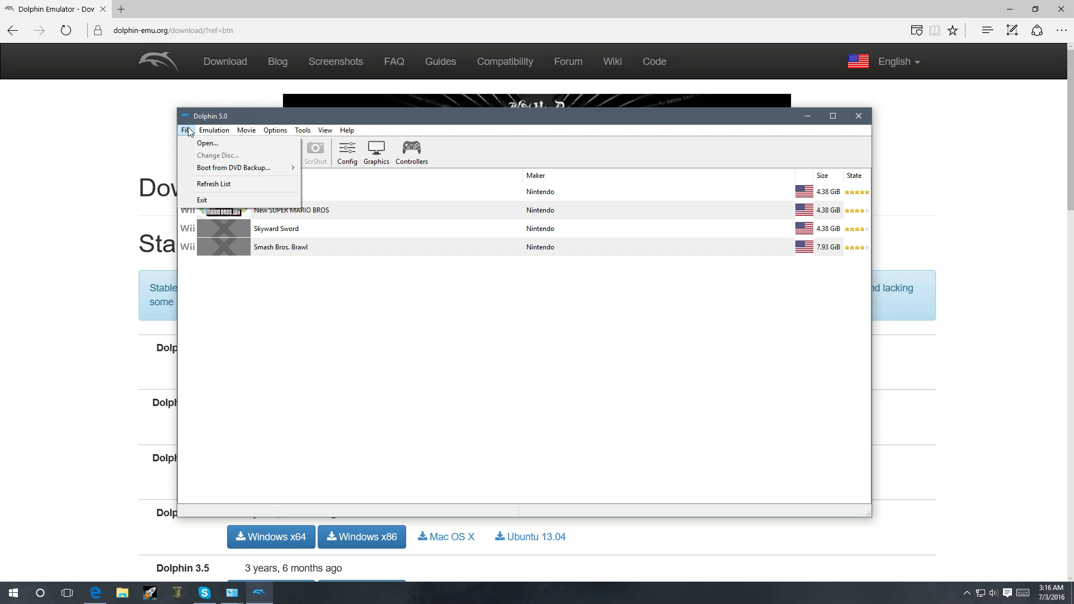
click(207, 143)
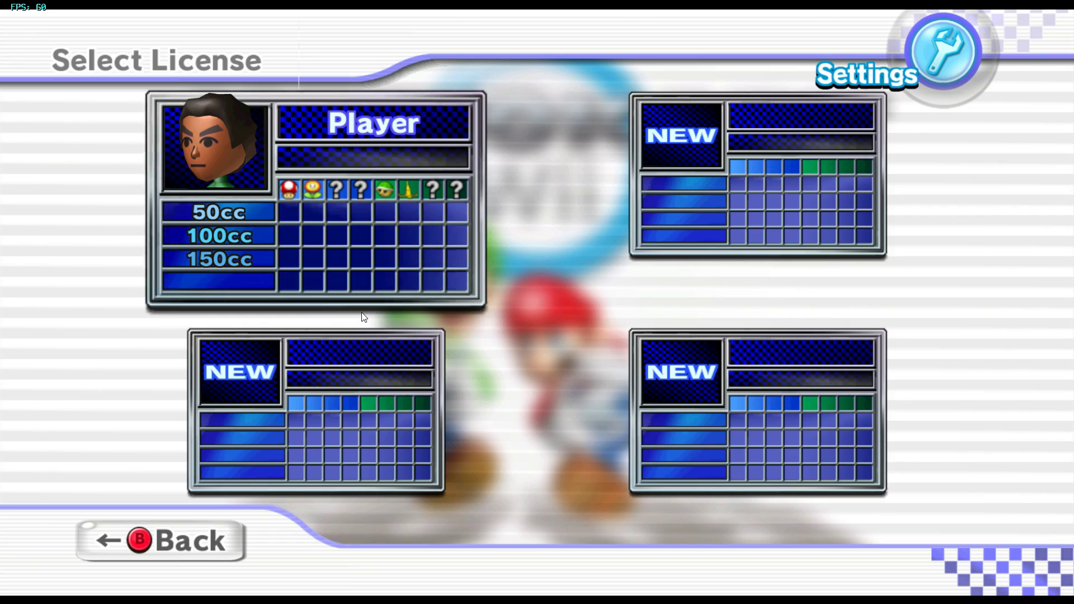
click(363, 317)
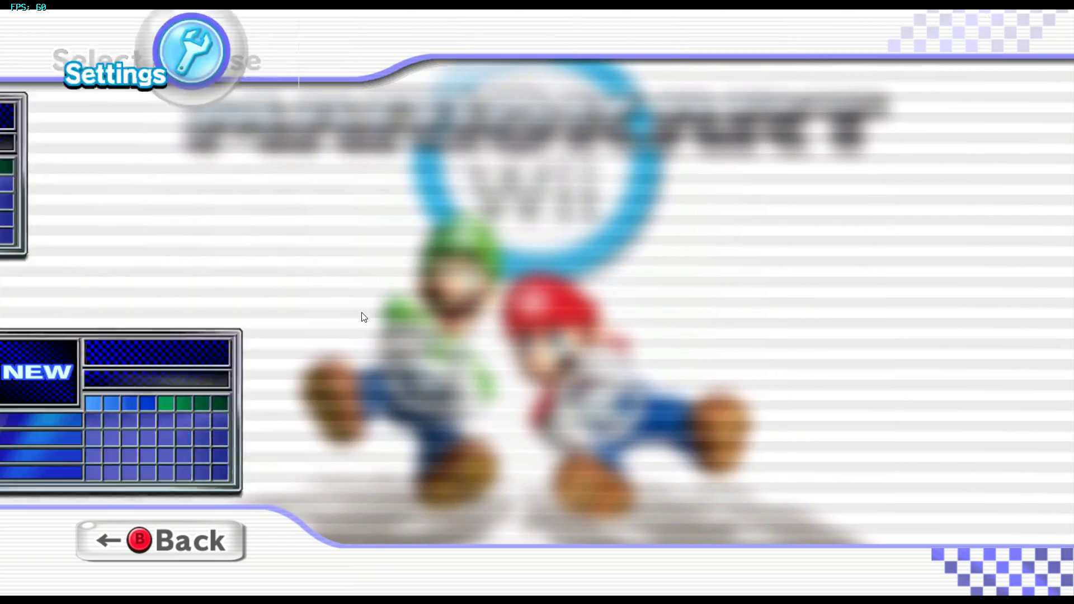
Step: Choose the Single Player mode from the Mario Kart Wii main menu
key(Right)
key(Right)
key(Right)
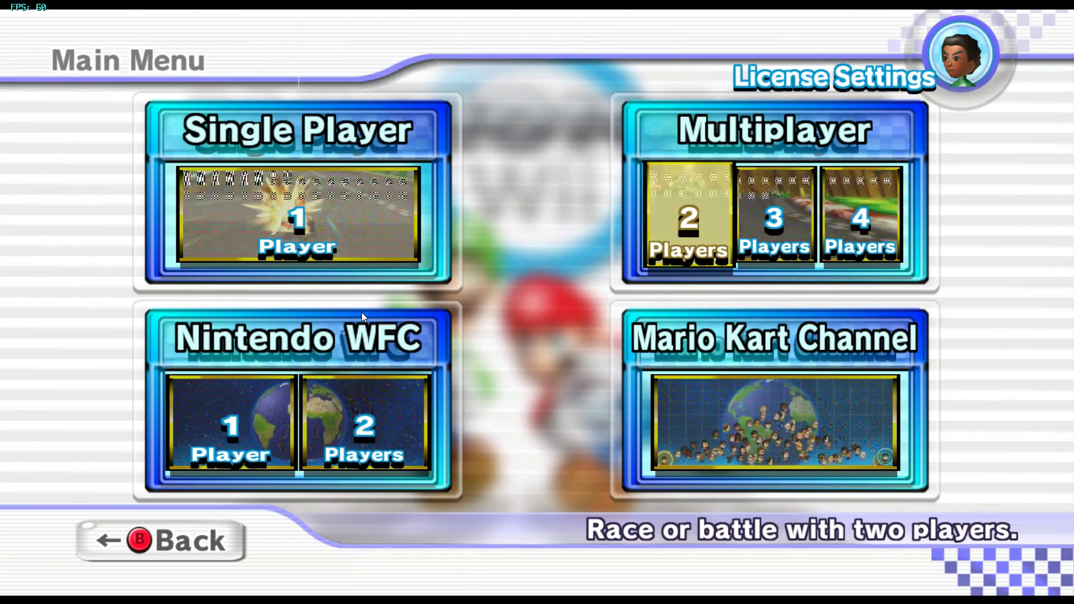
key(Left)
key(Left)
key(Left)
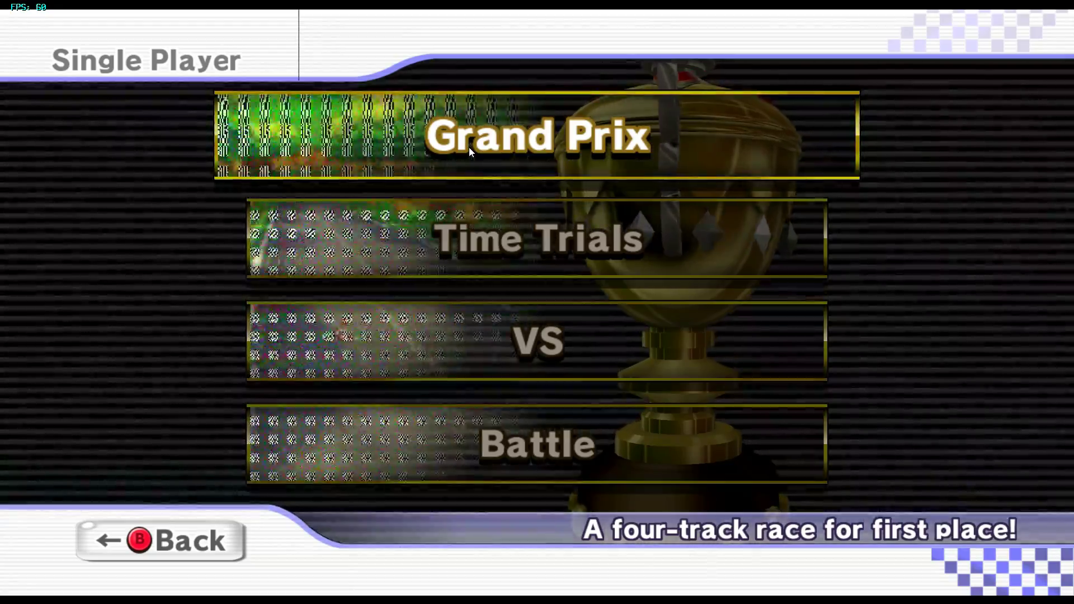
Step: Choose Grand Prix and highlight the 150cc engine class for karts and bikes
click(469, 147)
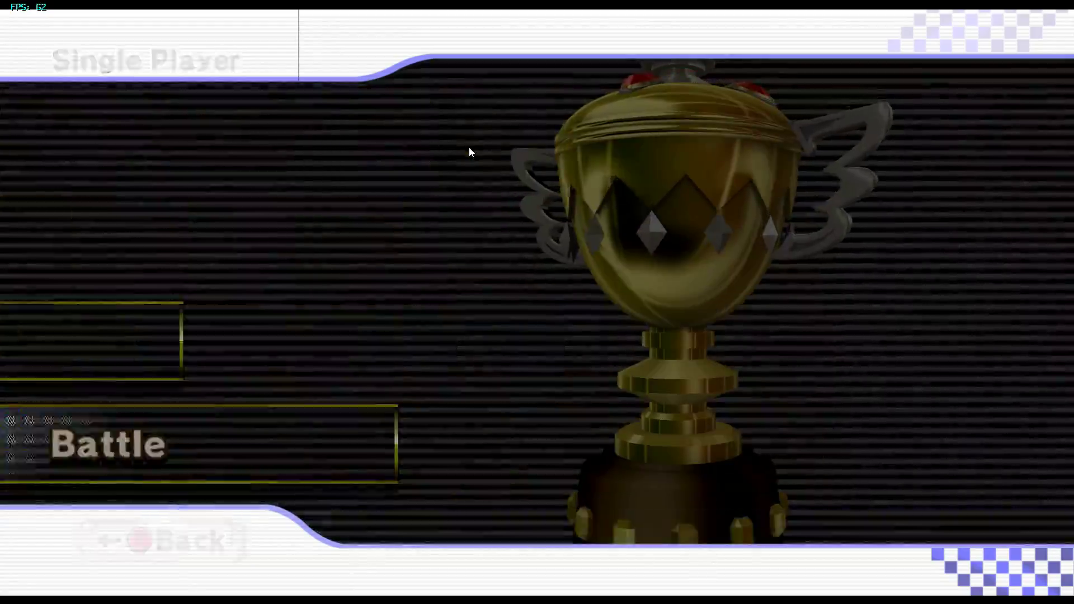
key(Down)
key(Down)
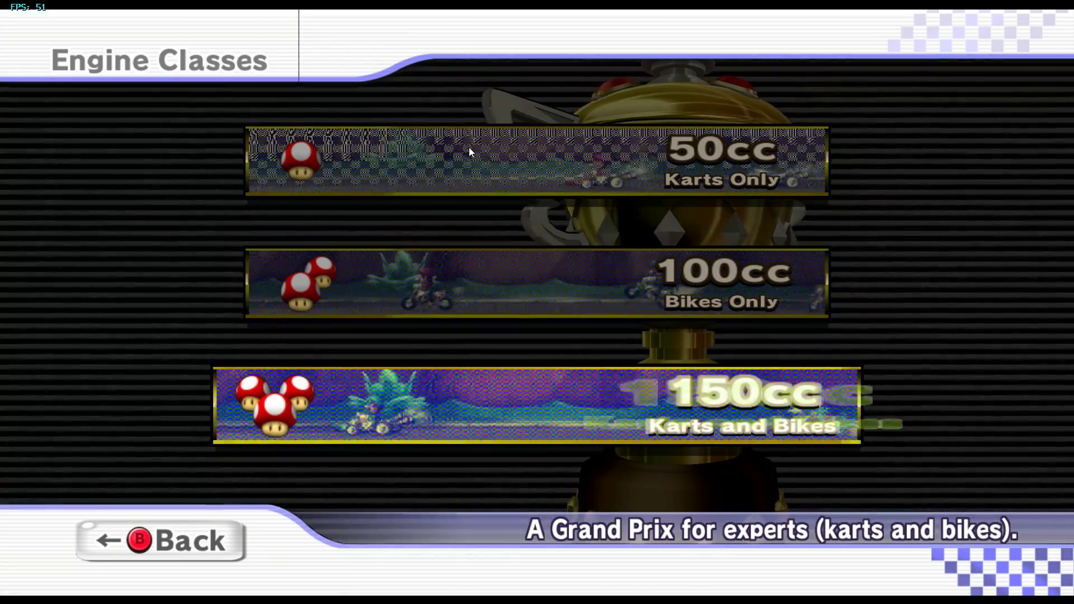
Step: Confirm the 150cc engine class and choose Yoshi as the character
key(Return)
key(Down)
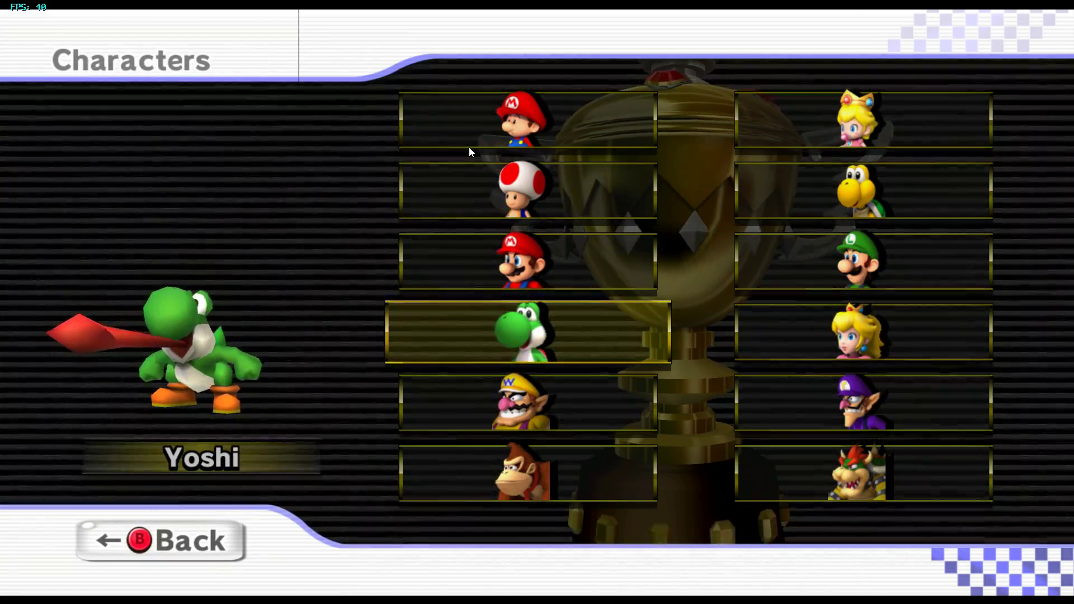
key(Return)
Step: Choose the Classic Dragster with Manual drift and start the Mushroom Cup
key(Down)
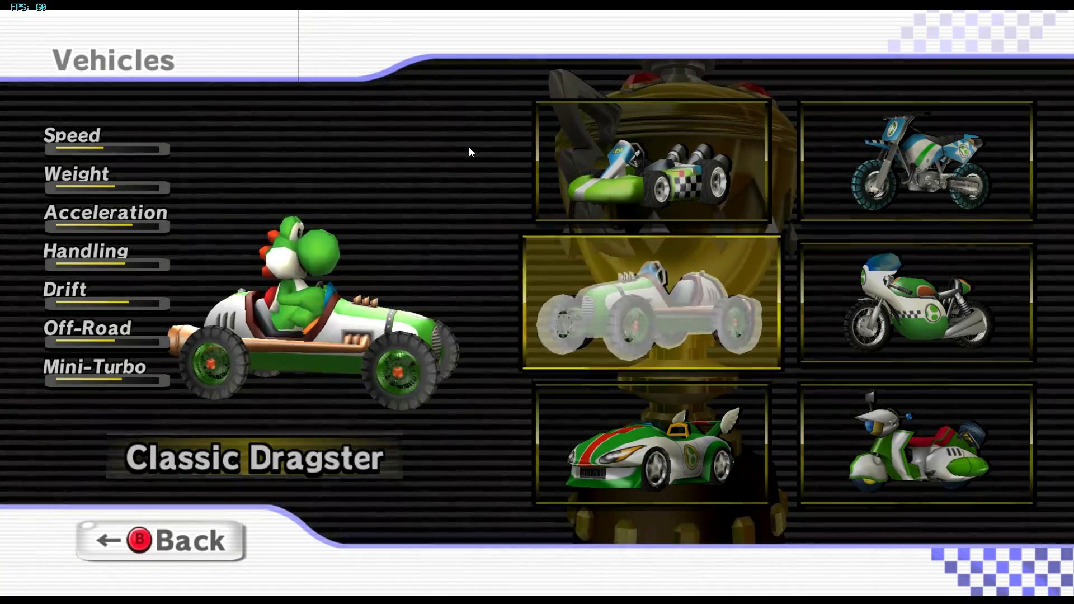
key(Return)
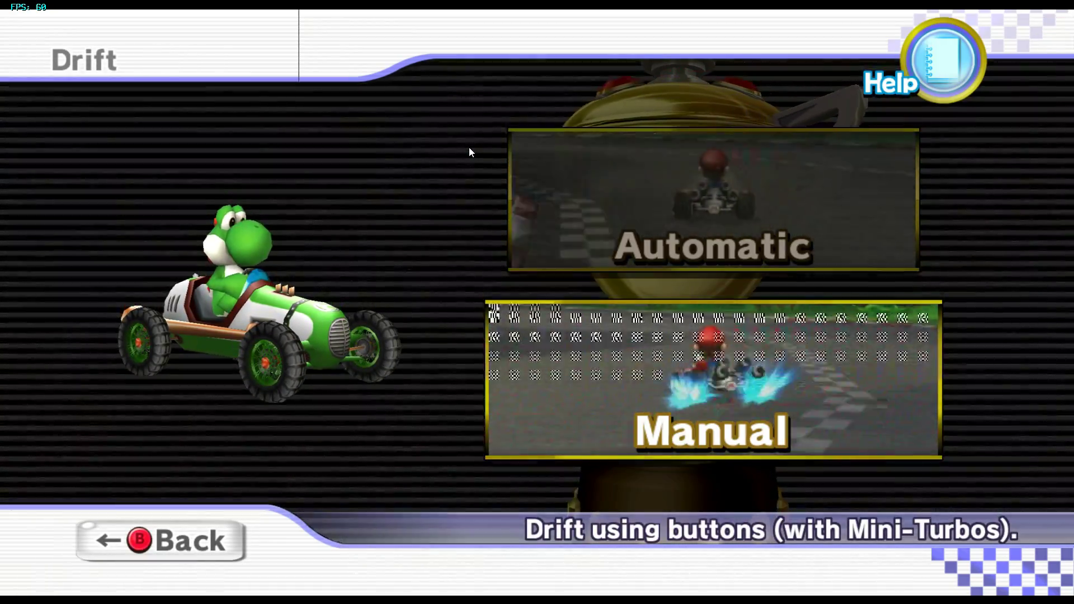
key(Return)
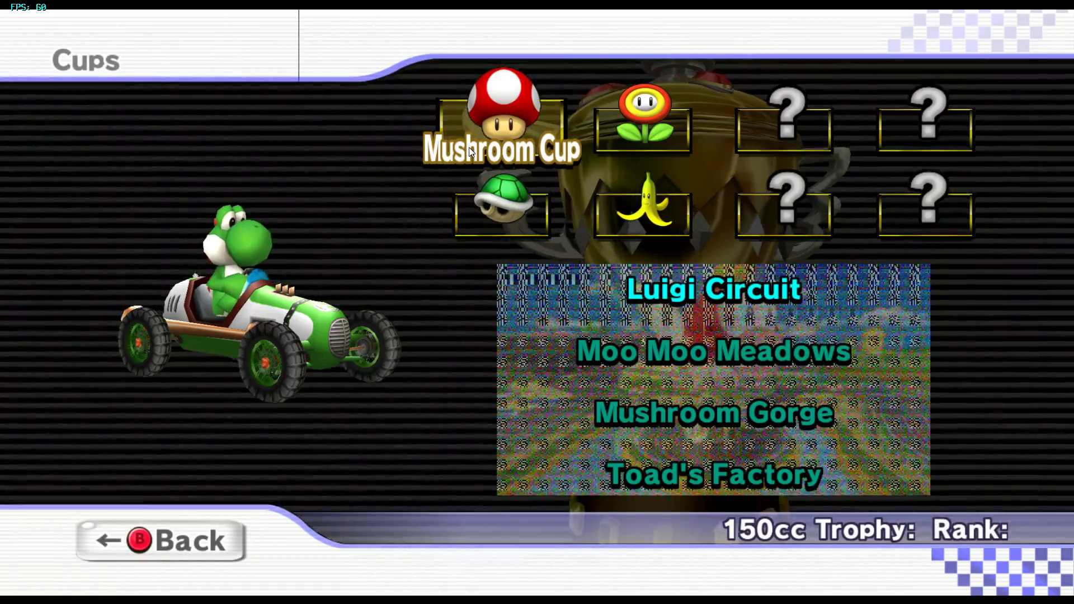
key(Return)
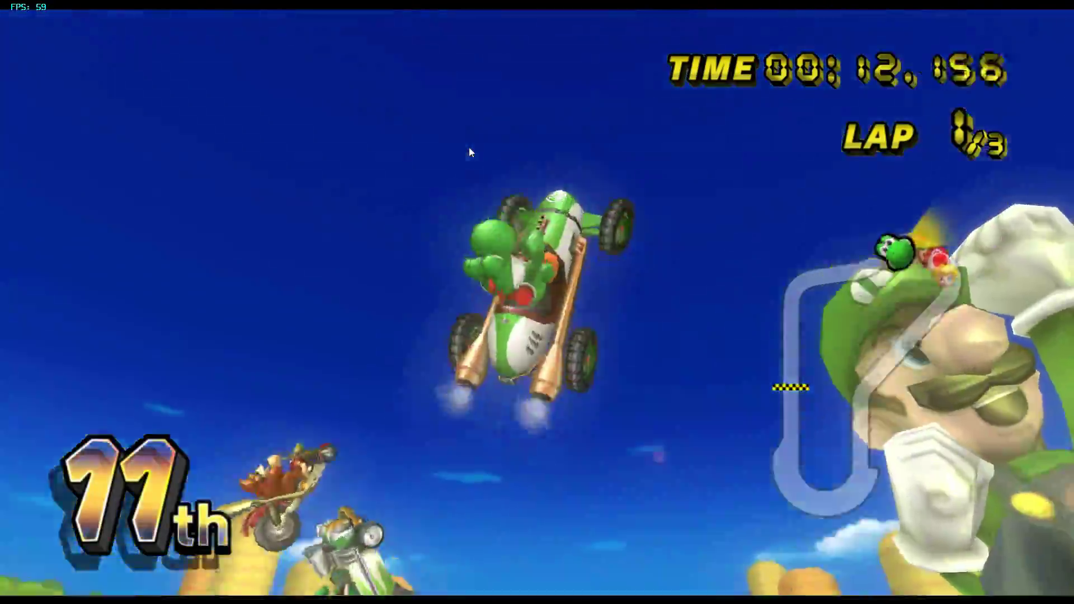
Step: Quit the Luigi Circuit race to the main menu and stop the current emulation
key(Return)
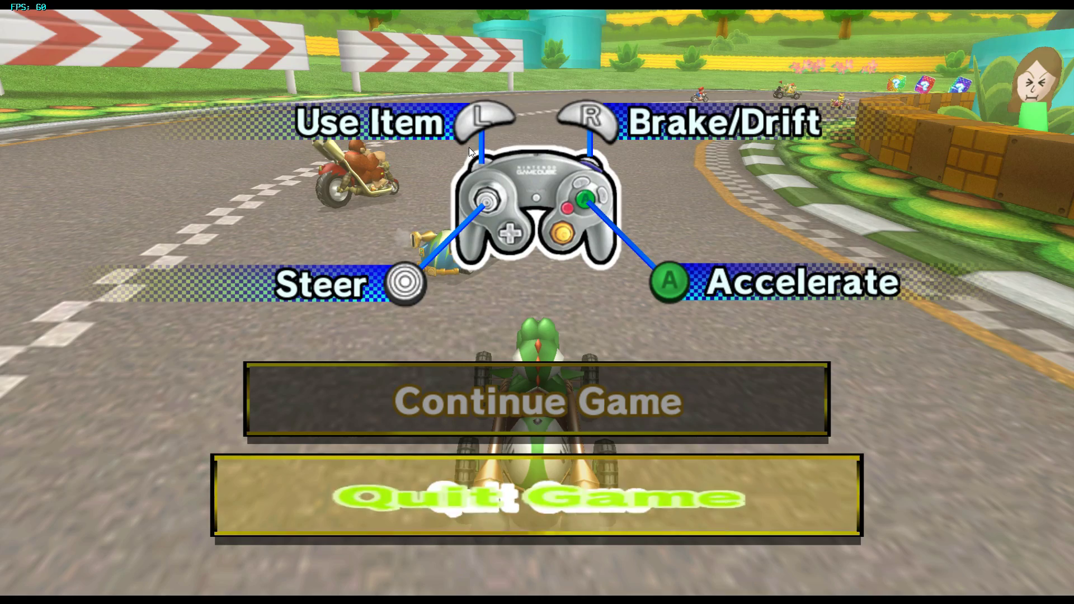
key(Return)
key(Return)
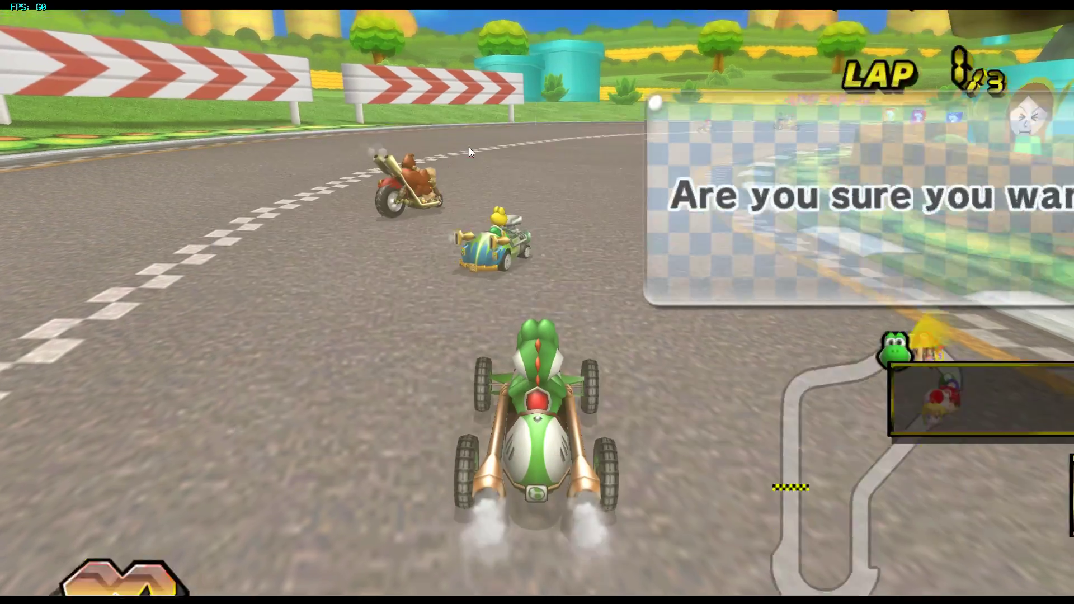
key(Return)
key(Down)
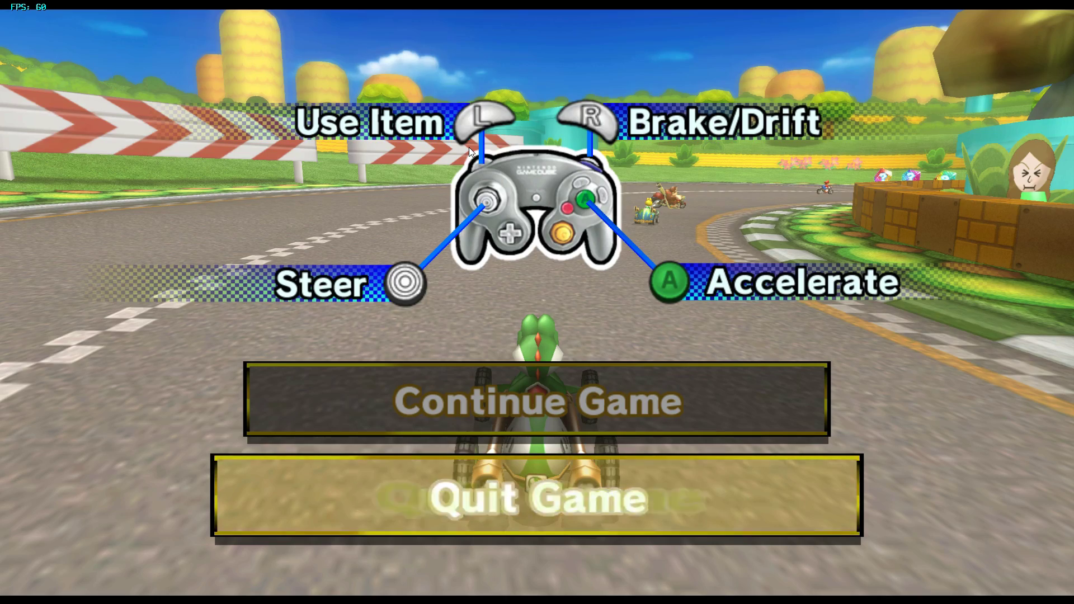
key(Return)
key(Up)
key(Return)
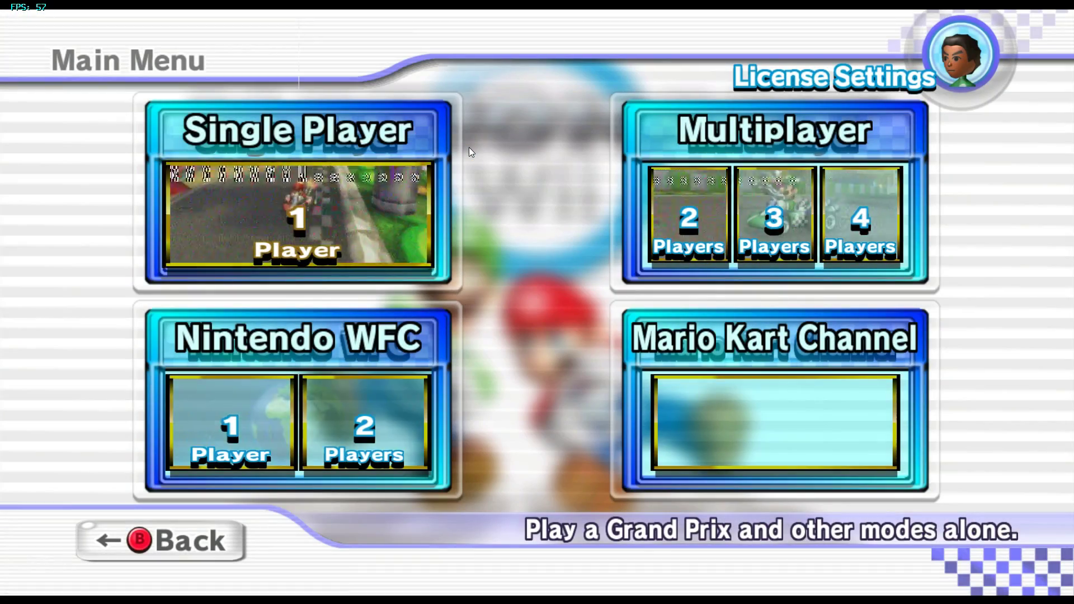
key(Escape)
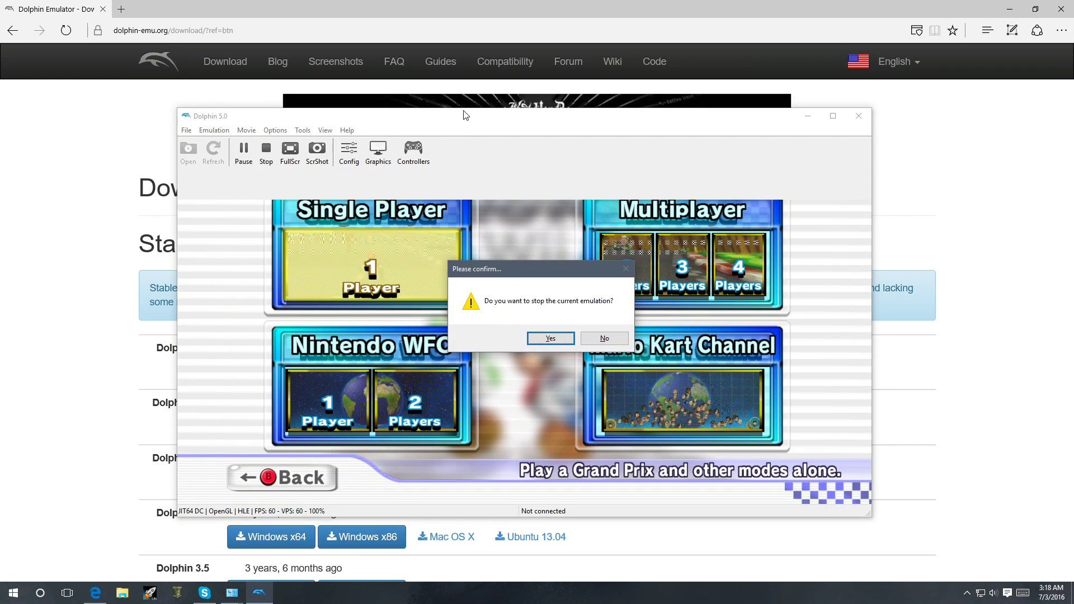
click(551, 340)
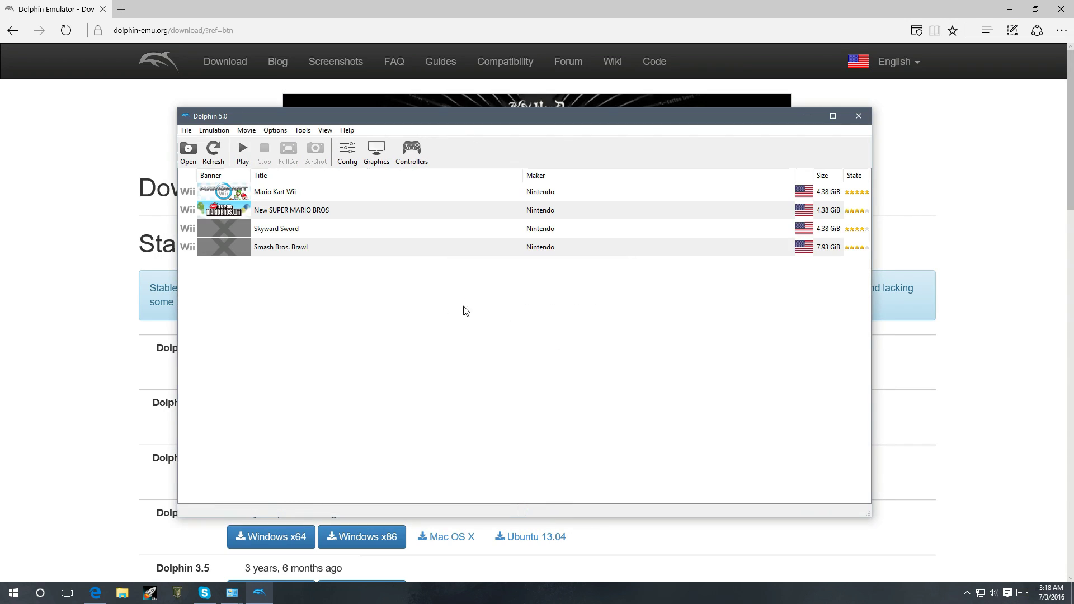
Step: Start the NetPlay setup and set the connection type to Direct Connection
click(303, 130)
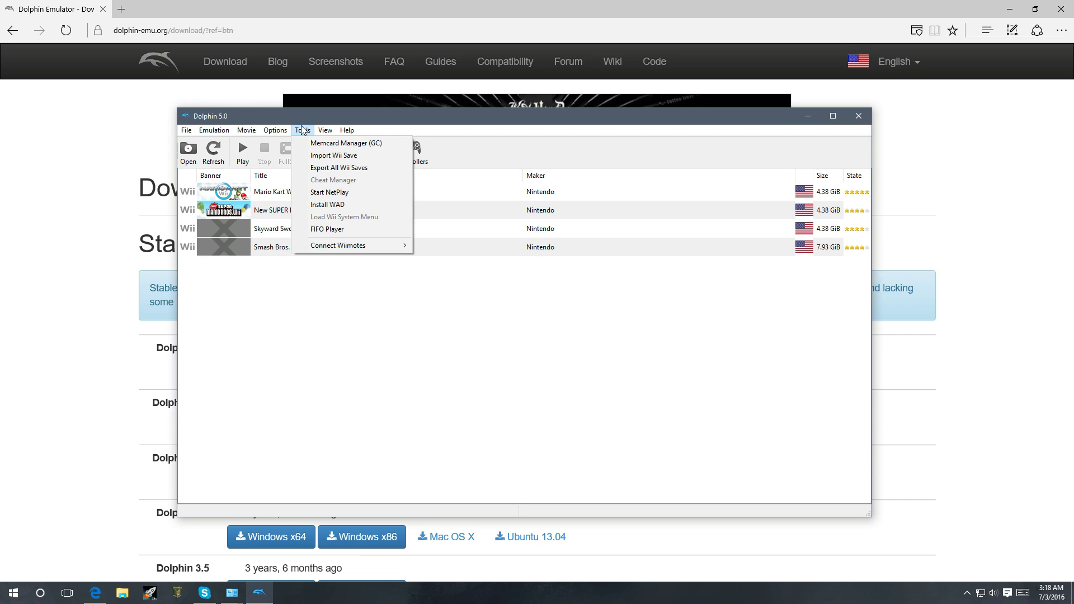
click(329, 195)
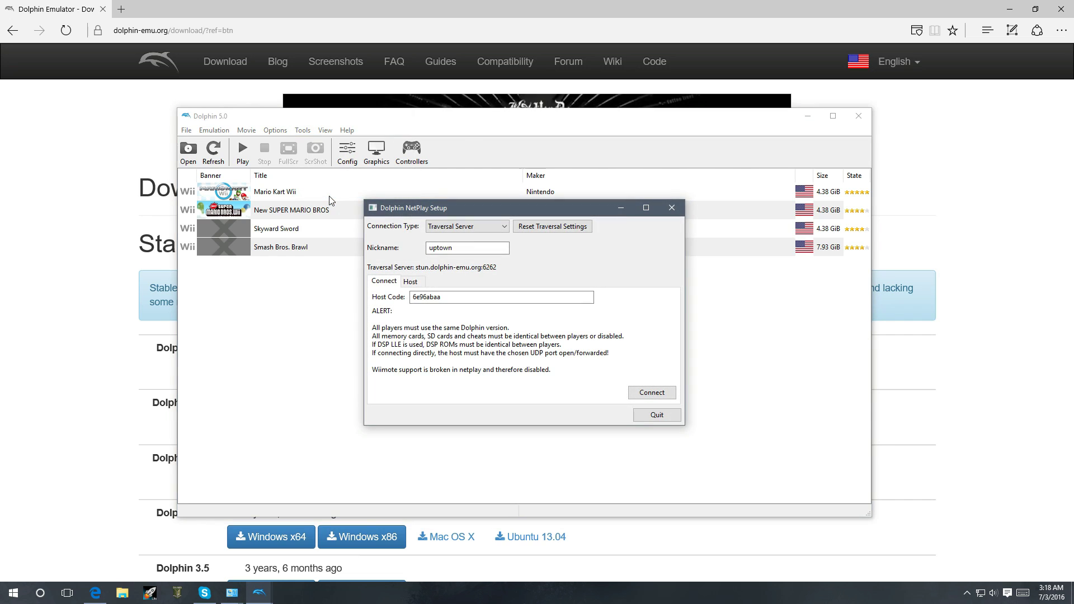
click(481, 226)
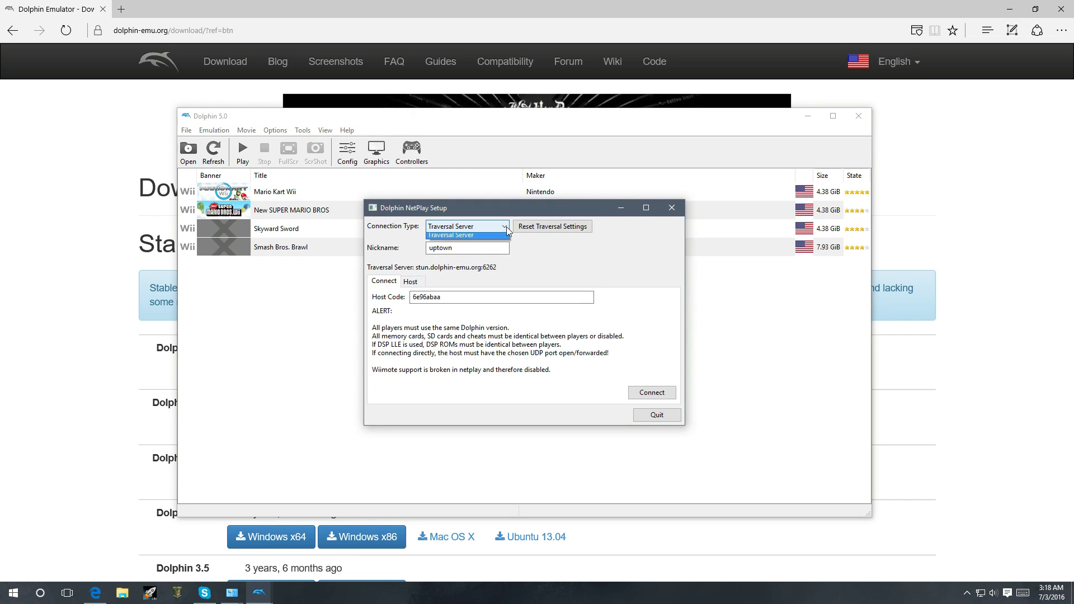
click(467, 242)
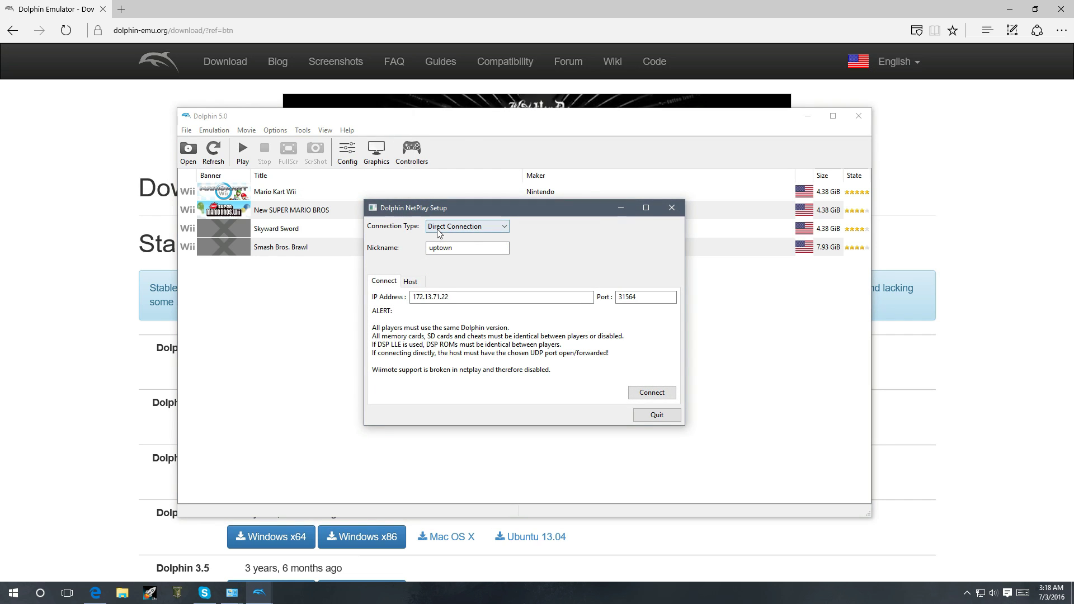
Step: Examine the IP address and port fields used to join a host through a direct connection
click(411, 300)
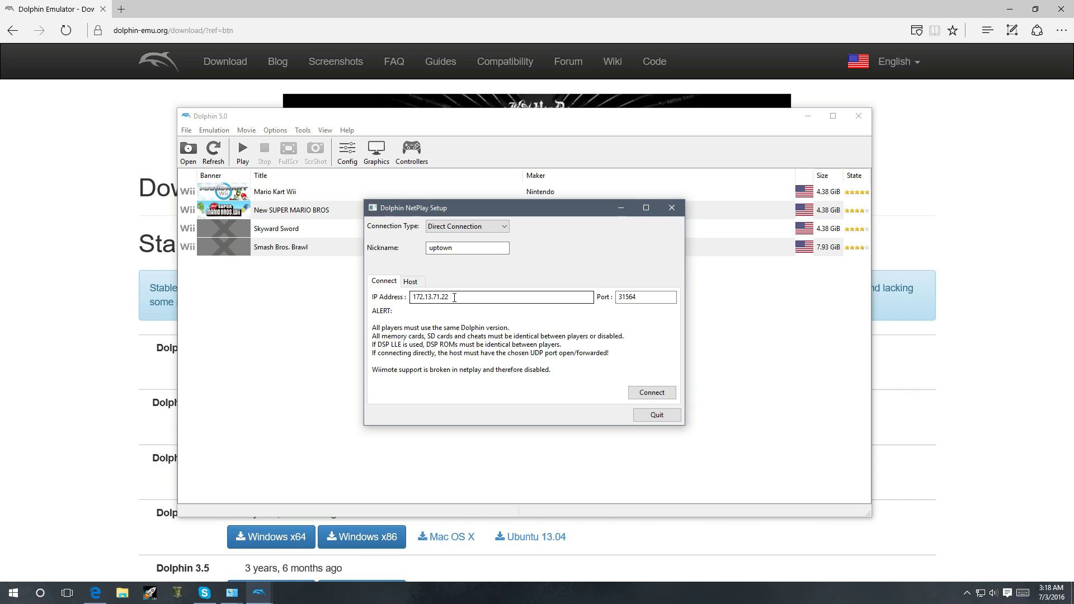
click(639, 296)
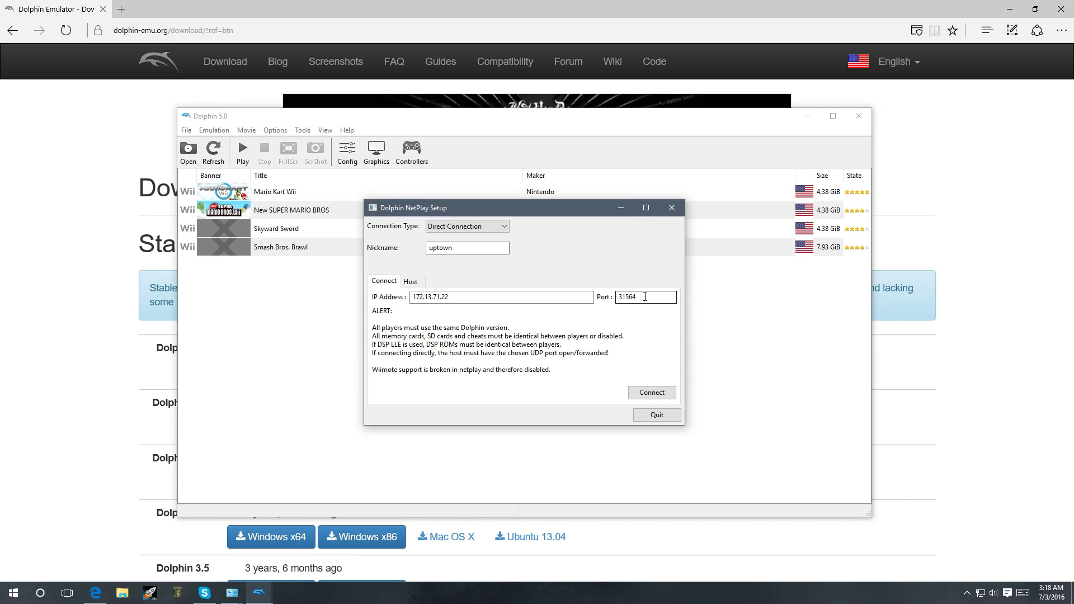
drag(645, 297, 615, 296)
Step: Select Mario Kart Wii as the game to host and set the connection type to Traversal Server
click(409, 282)
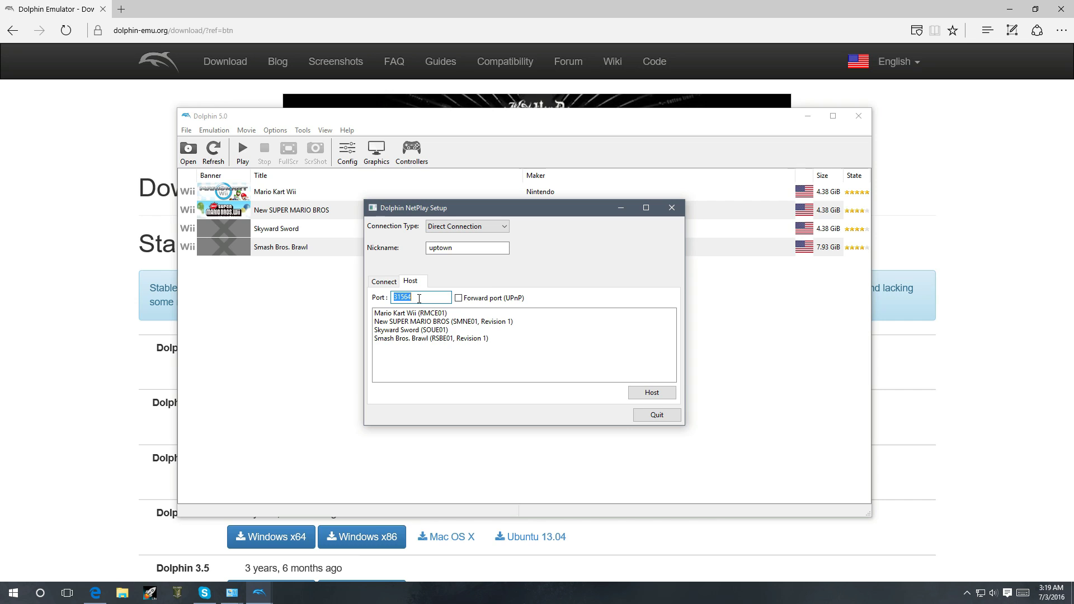
click(429, 314)
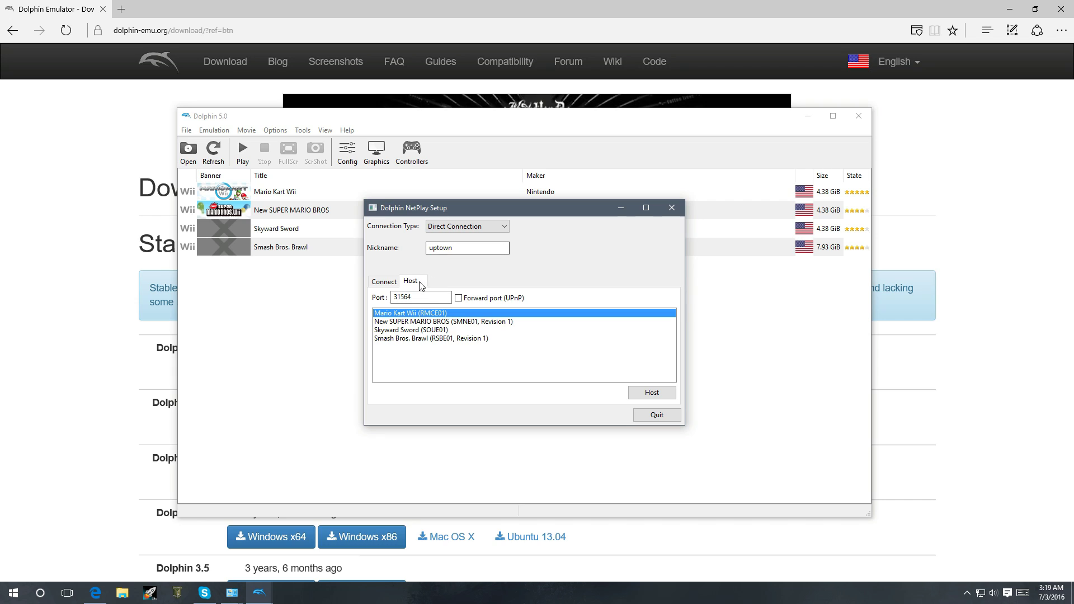
click(504, 228)
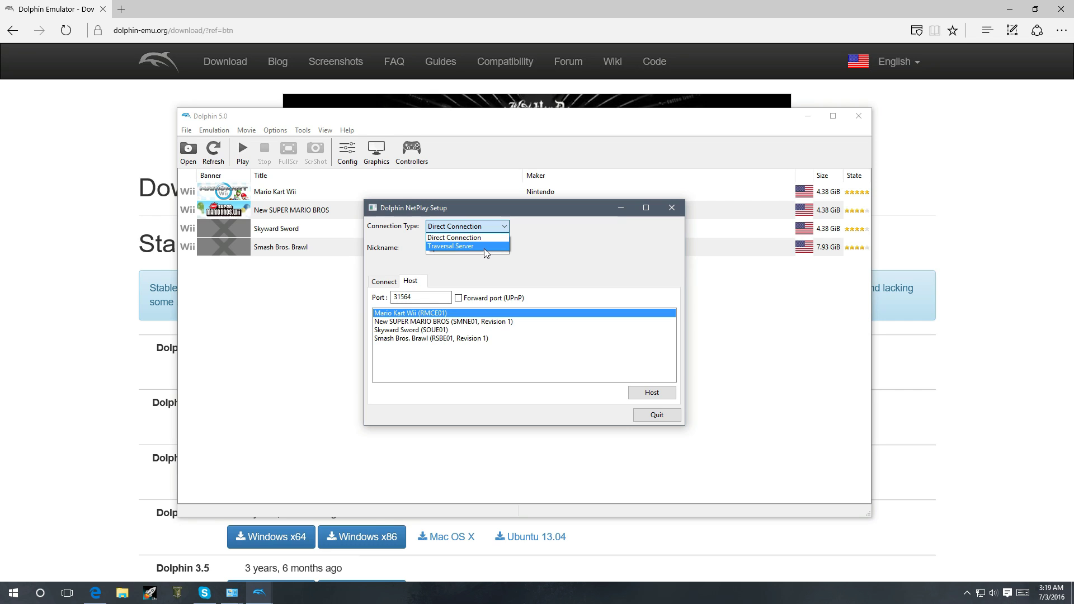
click(485, 246)
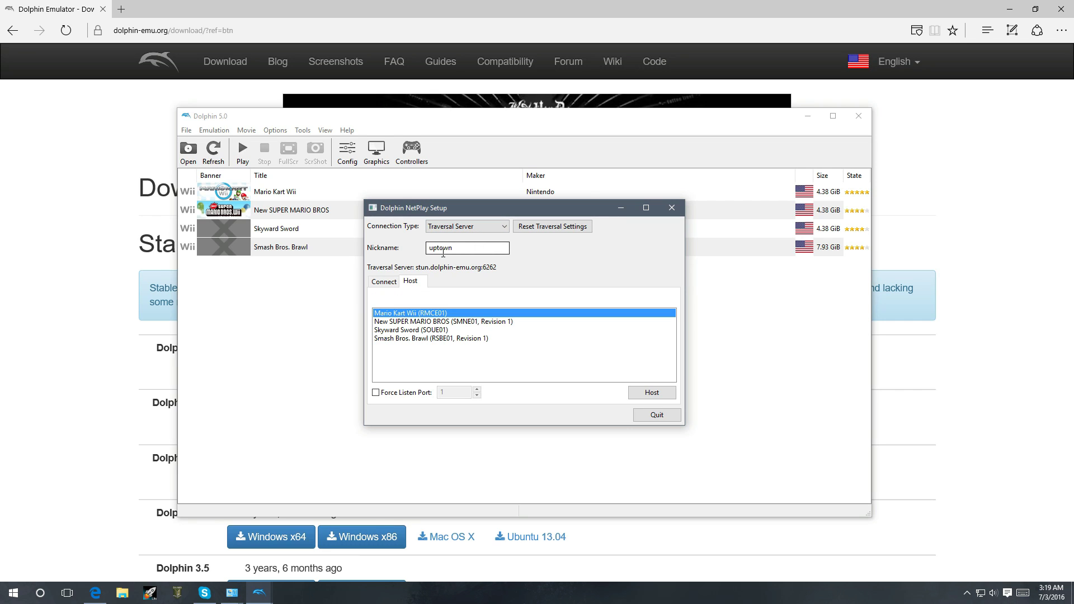
Step: Check the host code settings for joining, and host the Mario Kart Wii NetPlay session
click(386, 282)
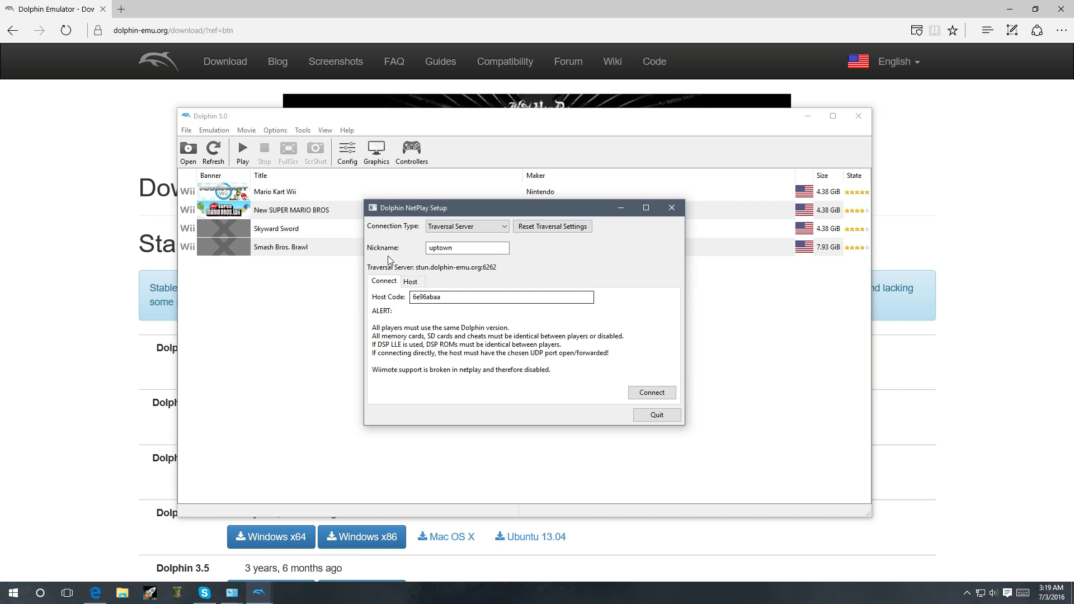
click(413, 282)
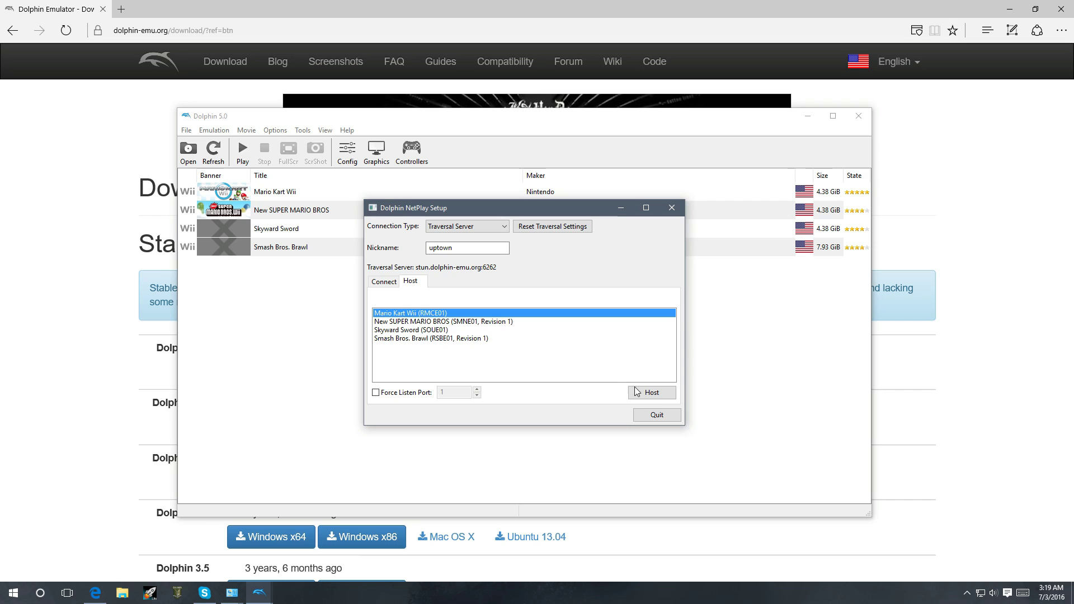
click(652, 392)
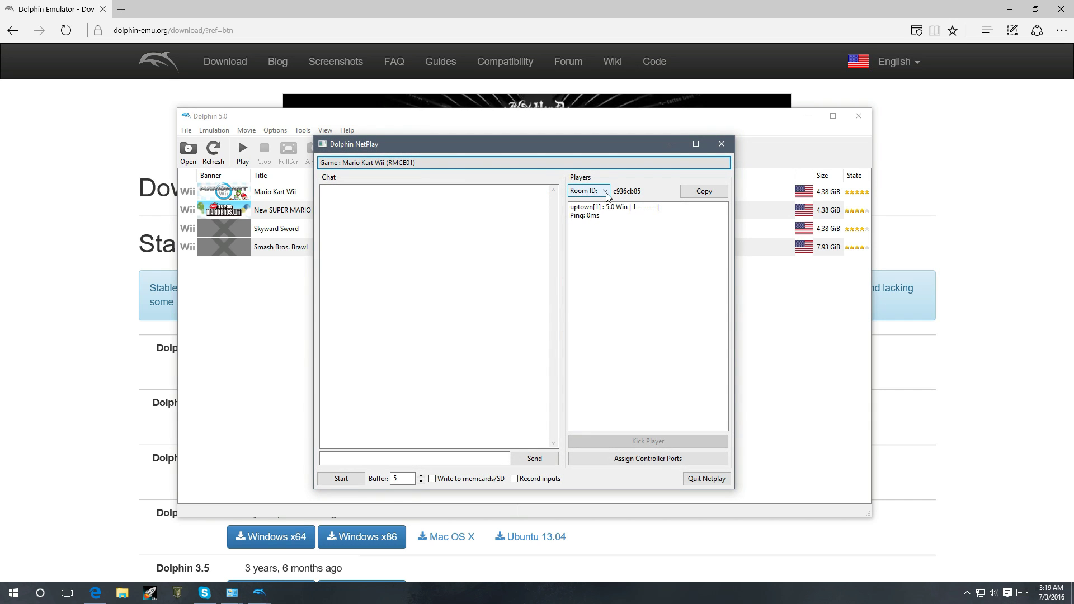
Step: Copy the NetPlay room ID and select the host's entry in the players list
click(642, 191)
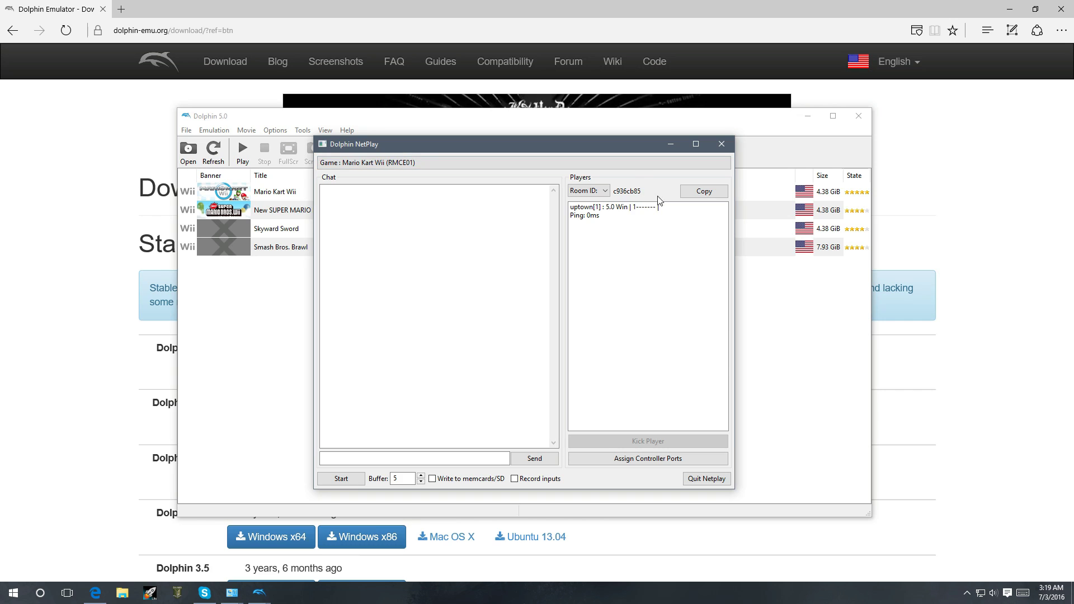
click(705, 191)
click(702, 192)
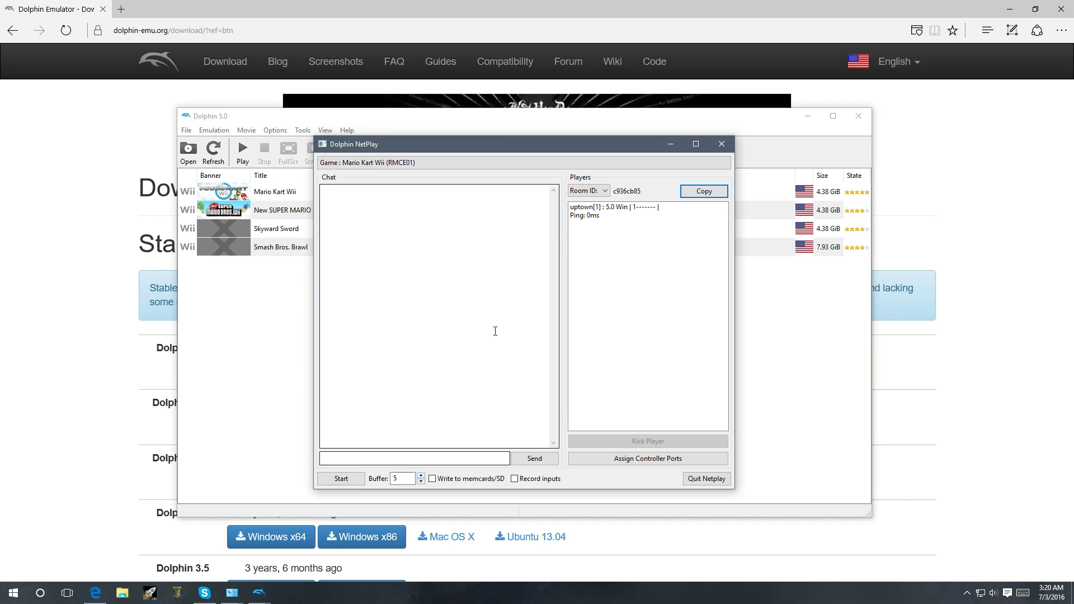
click(599, 208)
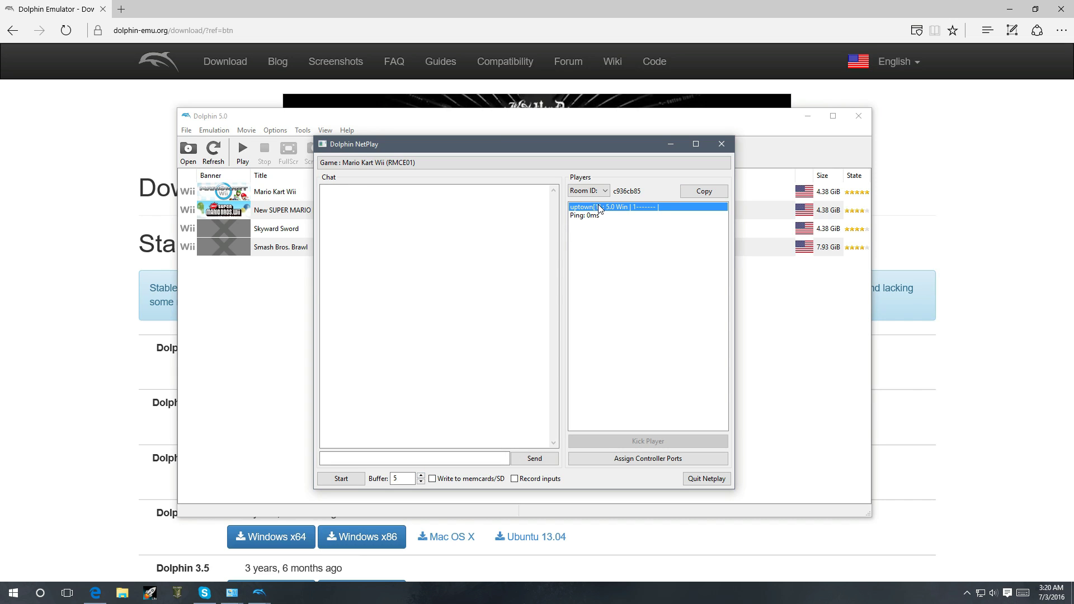
Step: Adjust the NetPlay pad buffer, first lowering it to 4 and finally raising it to 7
click(421, 482)
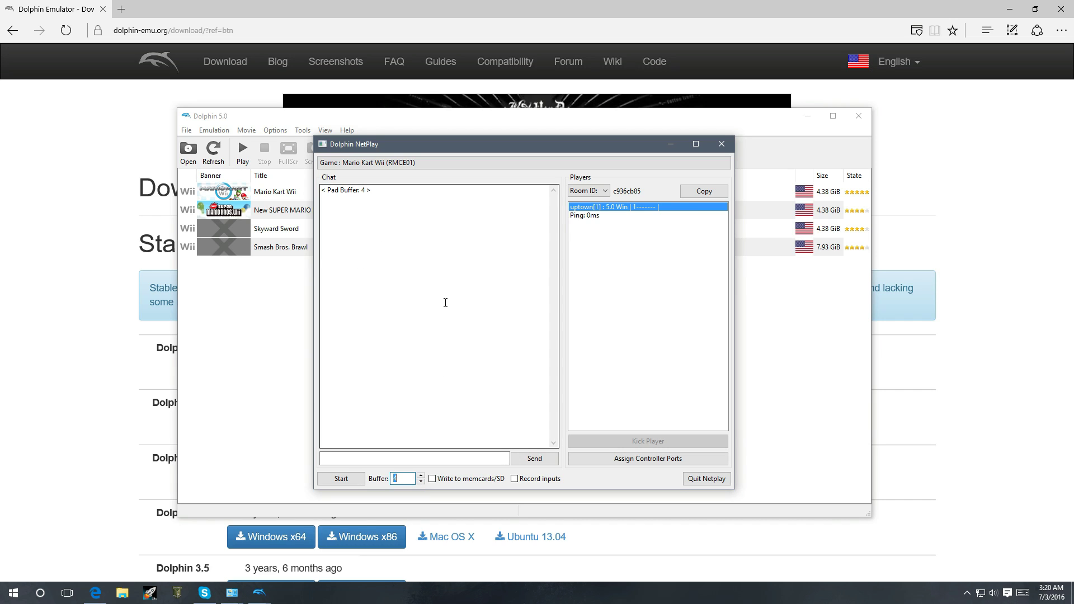
click(421, 475)
click(421, 475)
click(421, 475)
Step: Review the GameCube controller port assignments, accept them and close the NetPlay session
click(600, 460)
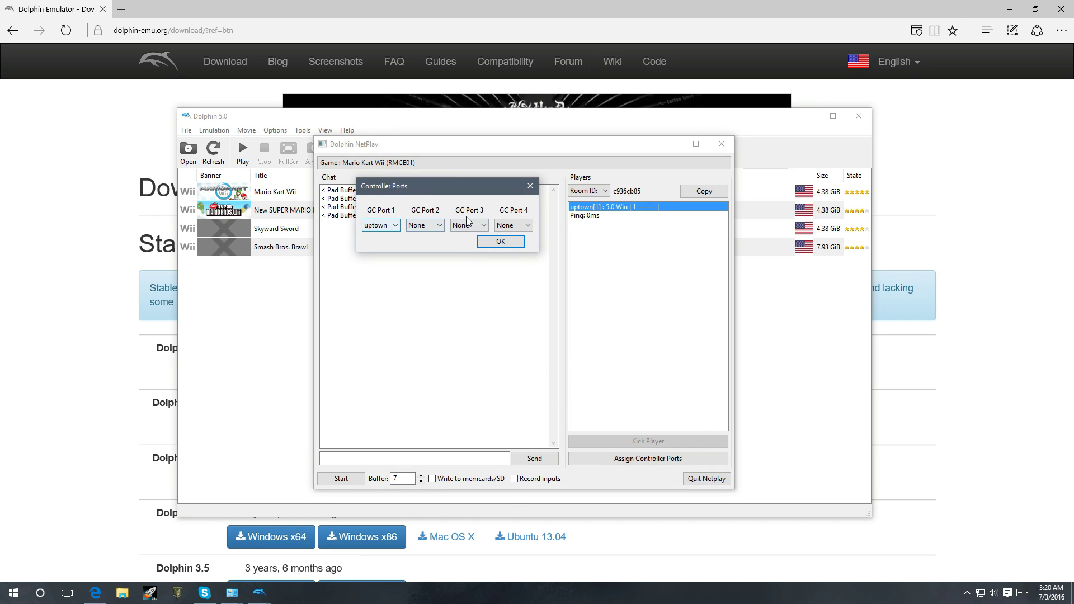
click(515, 241)
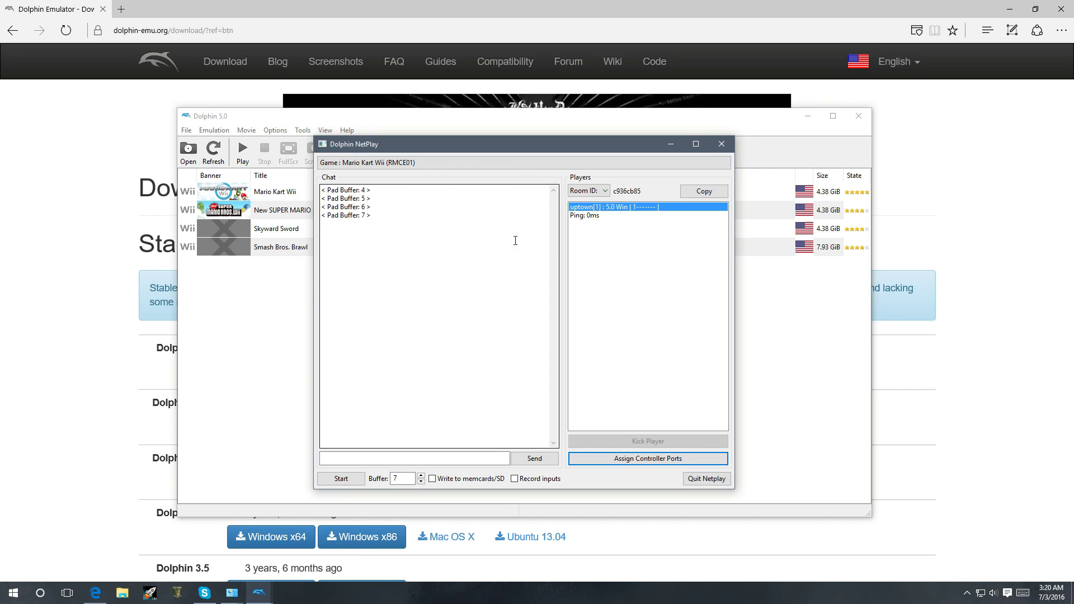
click(723, 144)
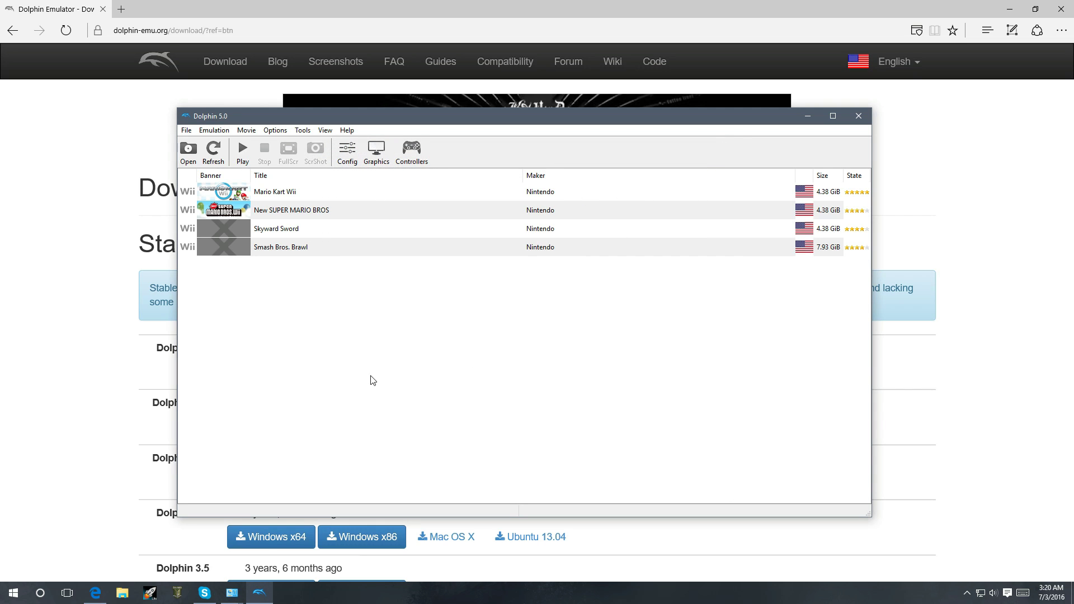